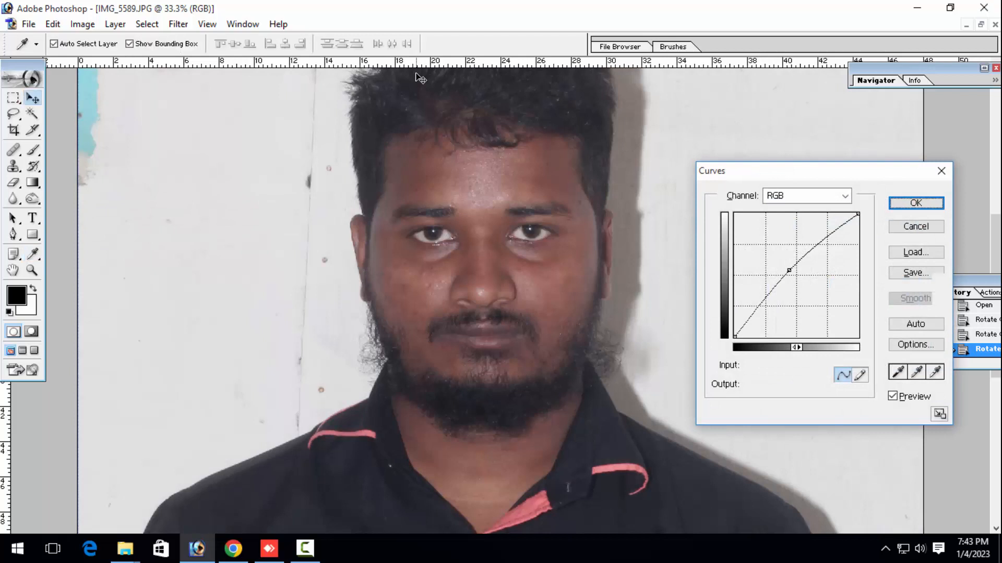
Step: Apply the Curves adjustment to the RGB channel to brighten the portrait photo
key("Return")
key("ctrl+minus")
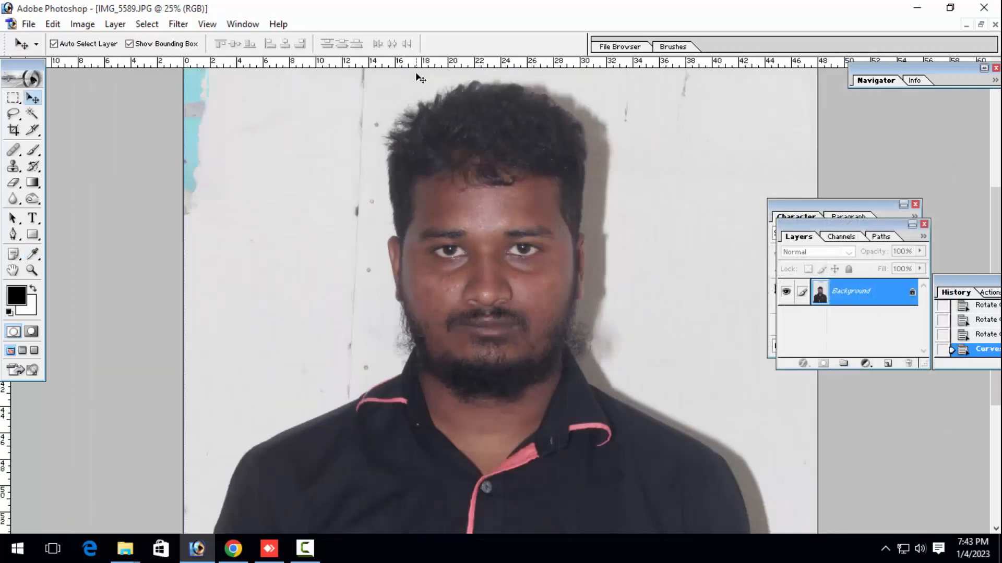
key("ctrl+plus")
key("w")
left_click(280, 313)
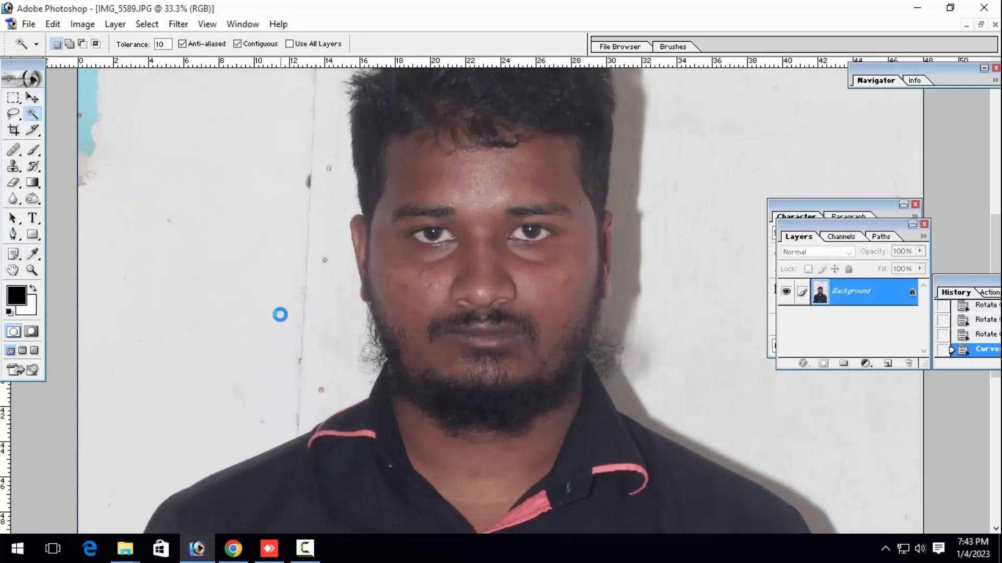
left_click_drag(333, 229, 333, 280)
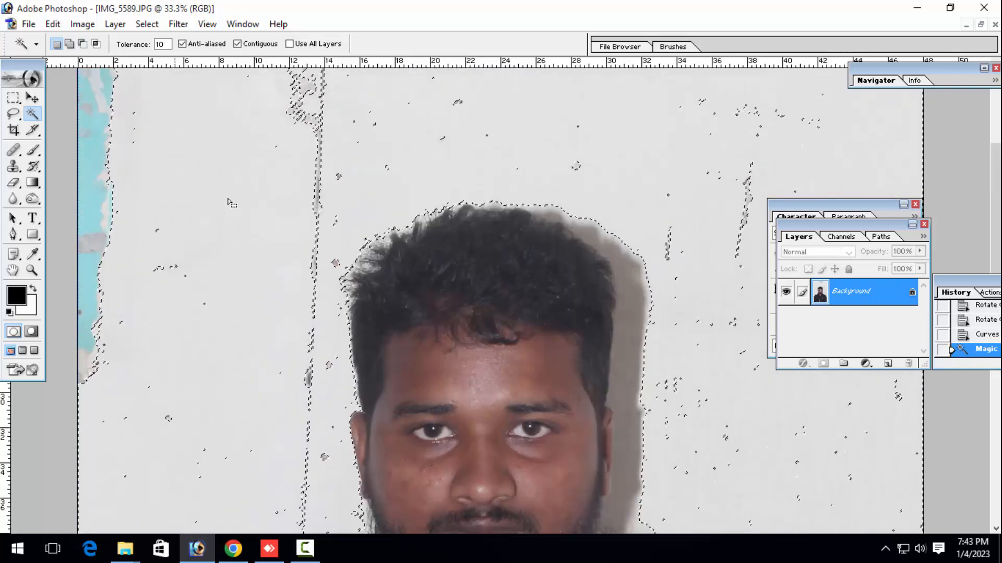
key("ctrl+d")
Step: Crop the portrait to the head and upper chest at 39 mm by 49 mm and 300 pixels/inch
key("ctrl+minus")
key("ctrl+minus")
key("ctrl+minus")
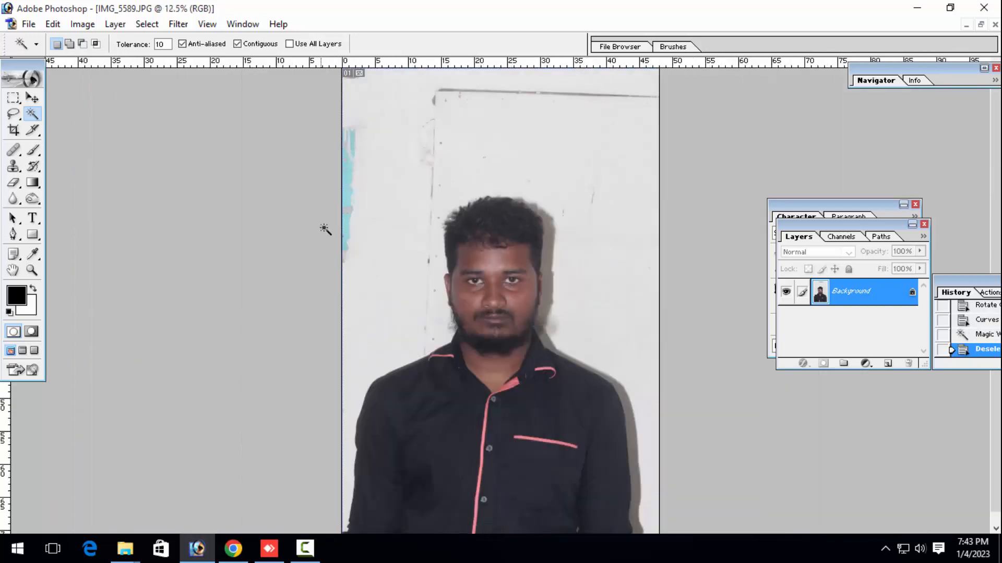
key("c")
left_click_drag(505, 352, 608, 491)
left_click_drag(555, 417, 525, 422)
key("Return")
Step: Select the light wall around the man with the Magic Wand at tolerance 10, adding missed patches to the selection
key("ctrl+plus")
key("ctrl+plus")
key("ctrl+plus")
key("ctrl+plus")
key("ctrl+plus")
key("ctrl+plus")
key("ctrl+plus")
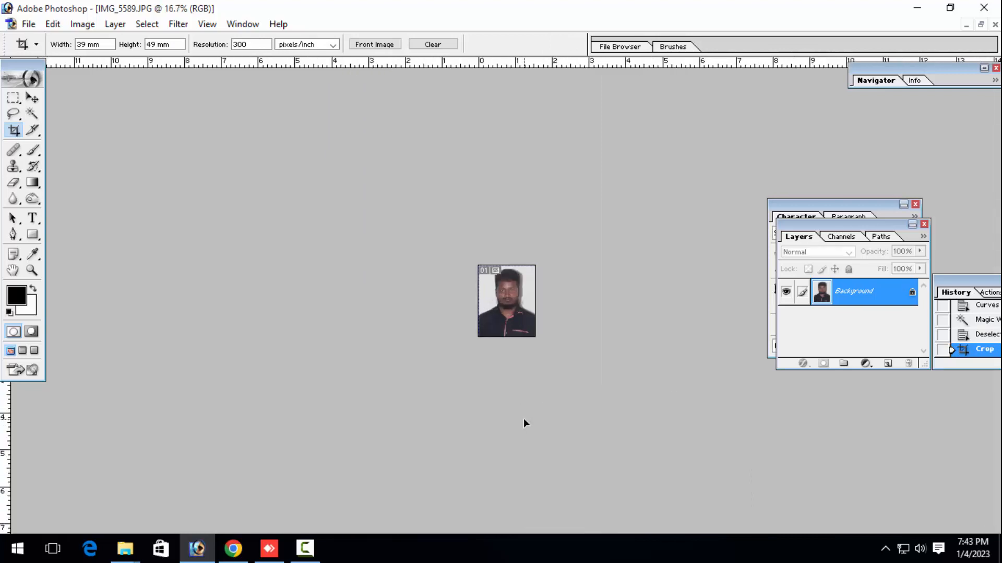
key("ctrl+minus")
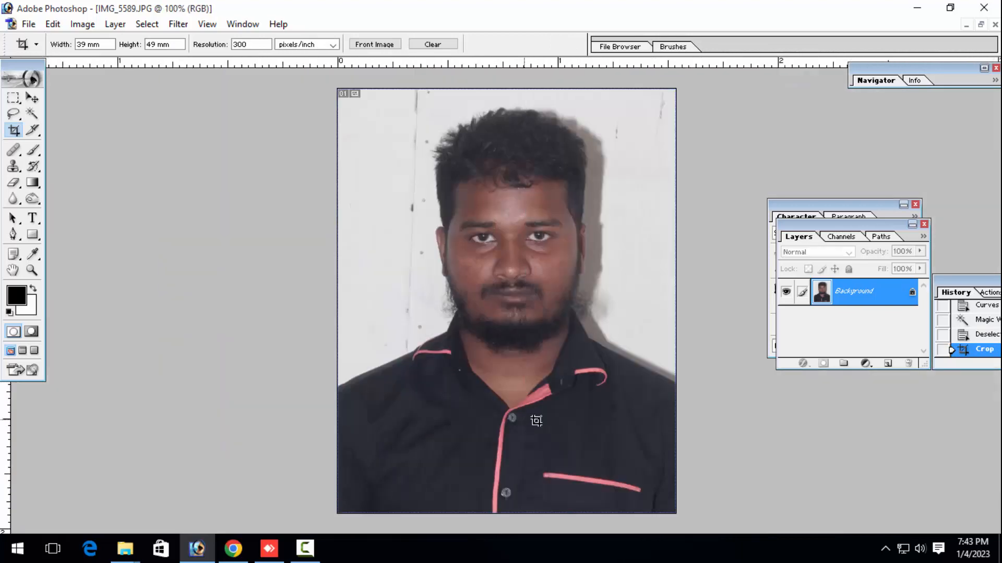
key("w")
left_click(389, 261)
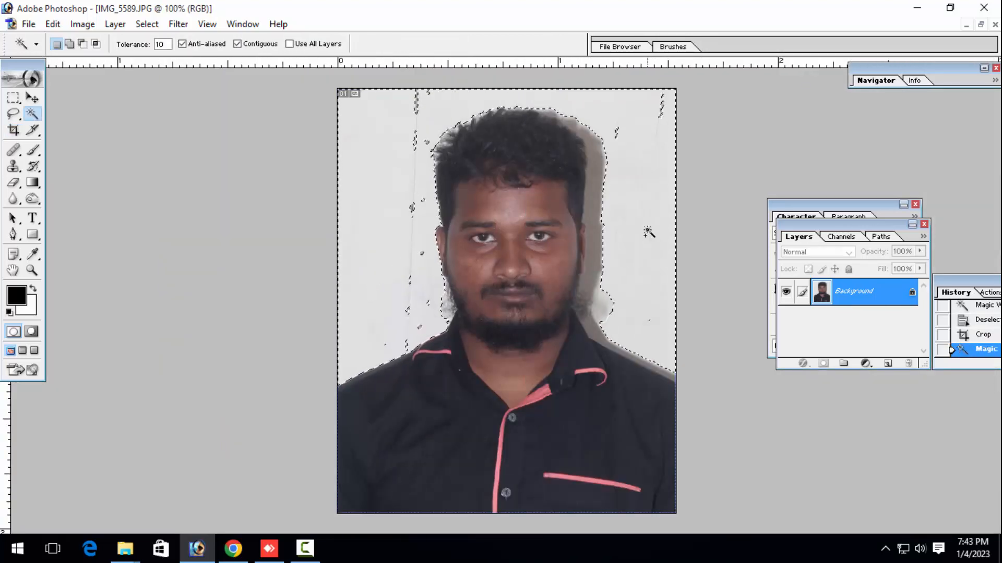
left_click(427, 120, "shift")
left_click(386, 204, "shift")
Step: Feather the wall selection, clear it to white twice, and deselect
key("ctrl+alt+d")
key("Return")
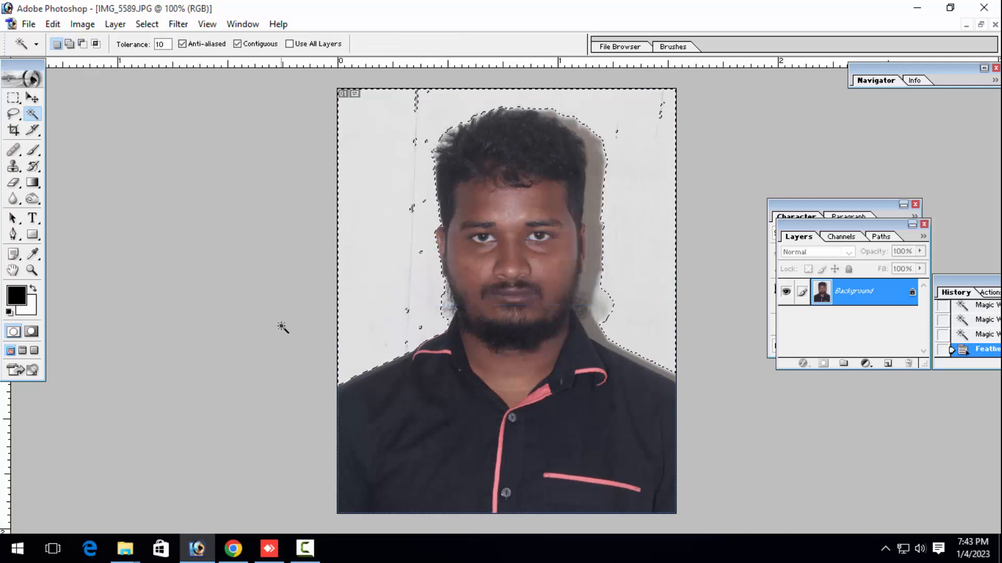
key("Delete")
key("Delete")
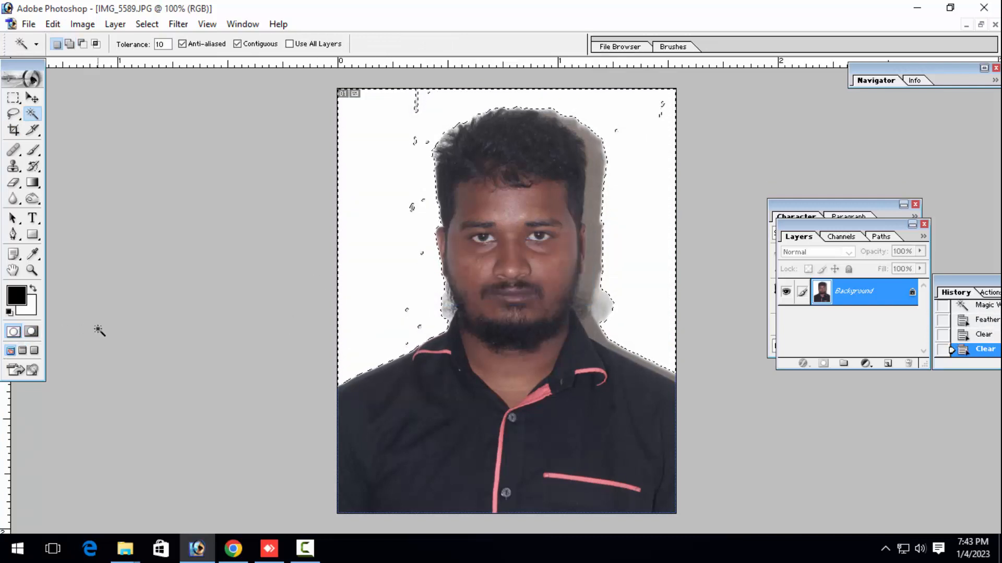
key("ctrl+d")
Step: Try to clear the grey shadow beside the head using a feathered Magic Wand selection at tolerance 30
key("ctrl+plus")
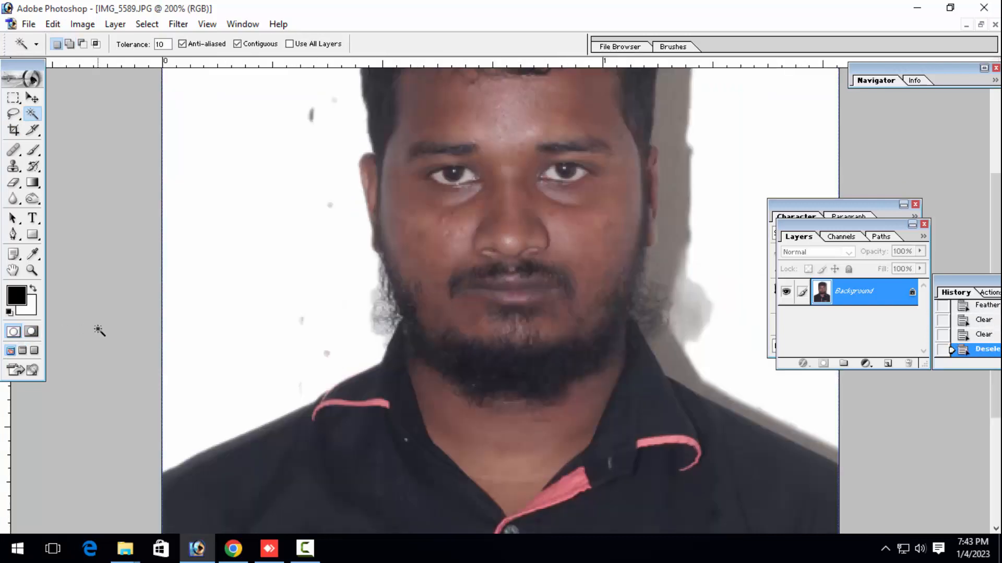
left_click(687, 191)
scroll(459, 136, "up", 3)
left_click(162, 44)
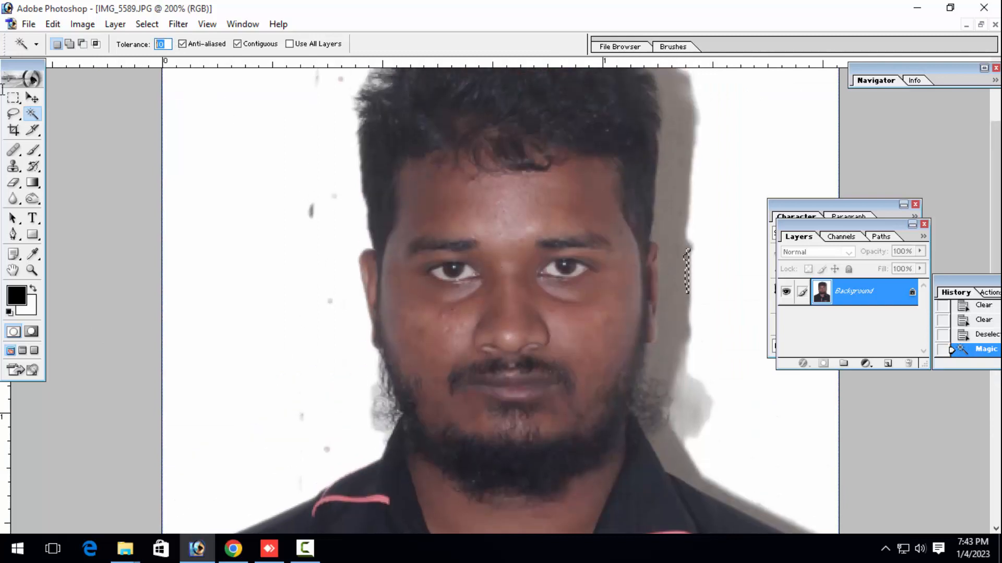
key("ctrl+d")
left_click(664, 212)
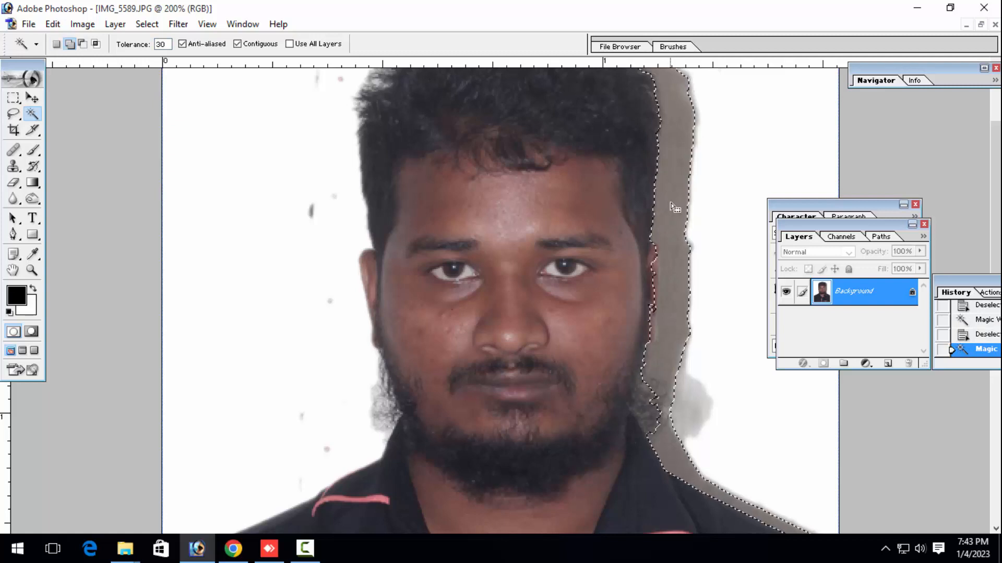
key("ctrl+alt+d")
key("Return")
key("Delete")
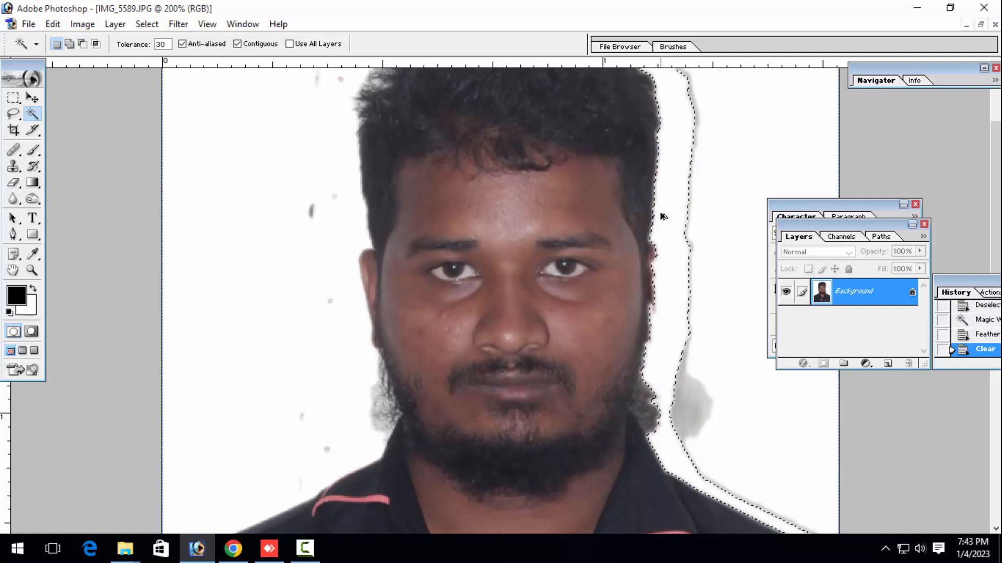
Step: Undo the clearing, feathering and selection of the grey shadow
key("ctrl+z")
key("ctrl+alt+z")
key("ctrl+alt+z")
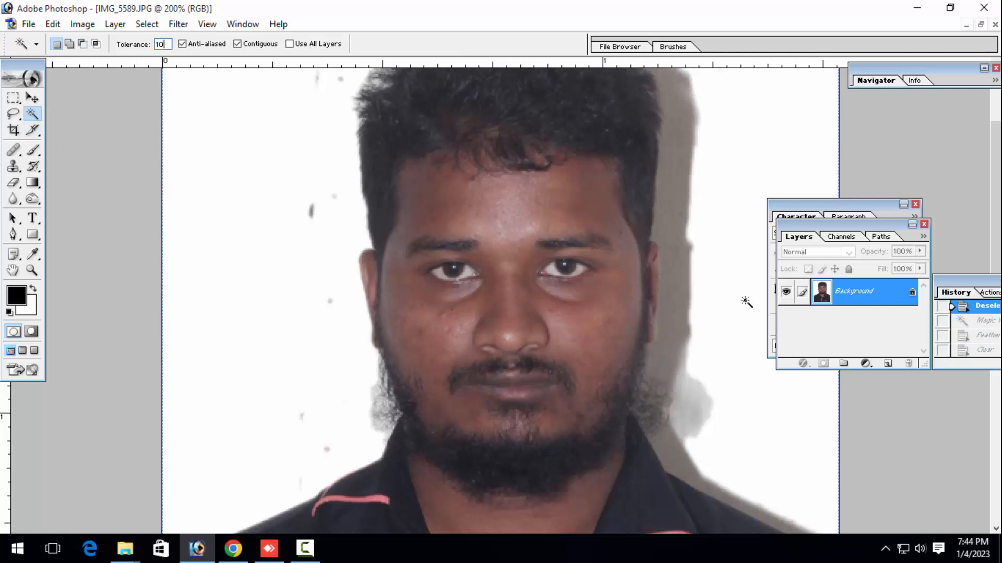
Step: Select the grey shadow beside the head, neck and shoulder with the Magic Wand at tolerance 10, adding the missed patches
left_click(663, 182)
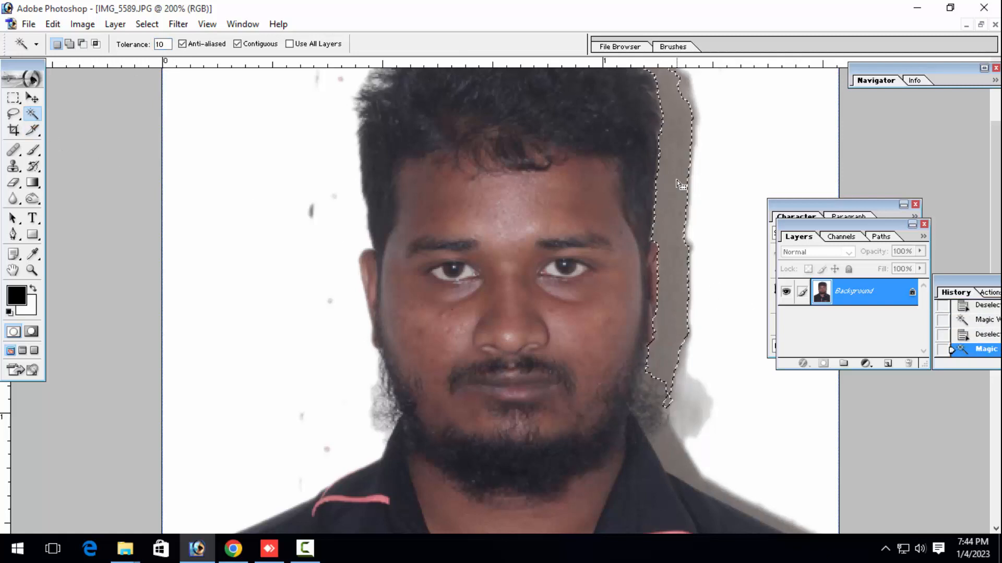
left_click(673, 445, "shift")
left_click(688, 412)
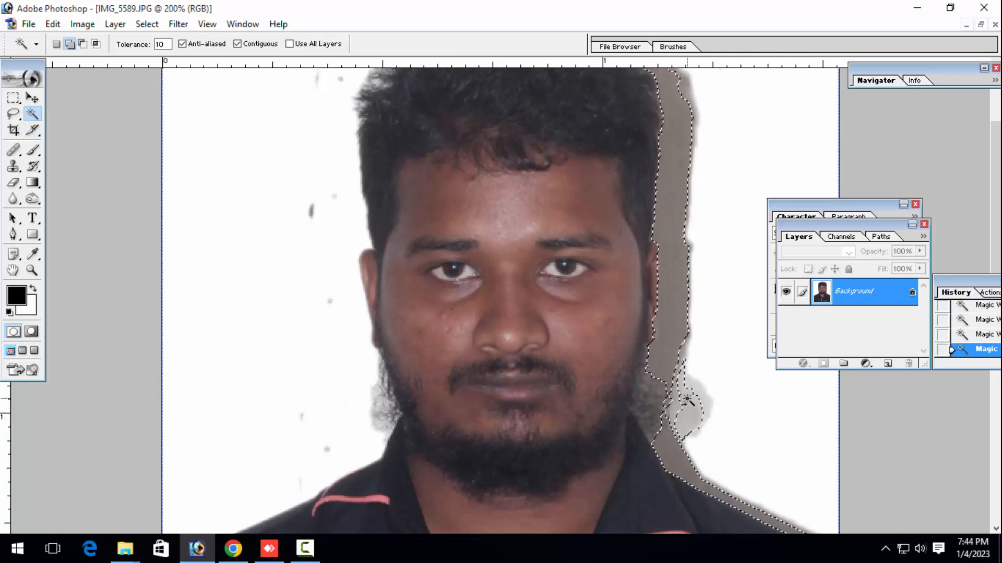
left_click(677, 367)
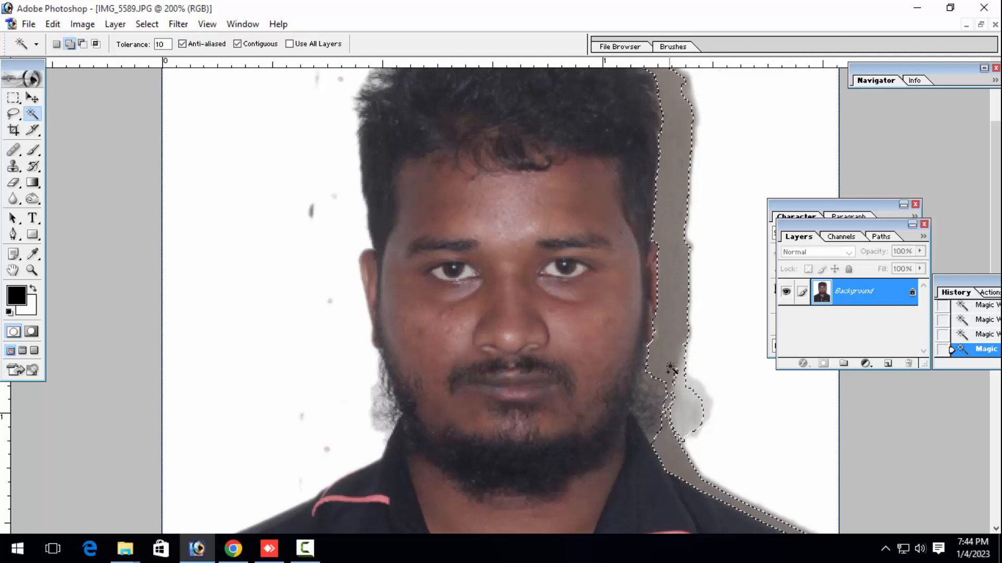
left_click(699, 402)
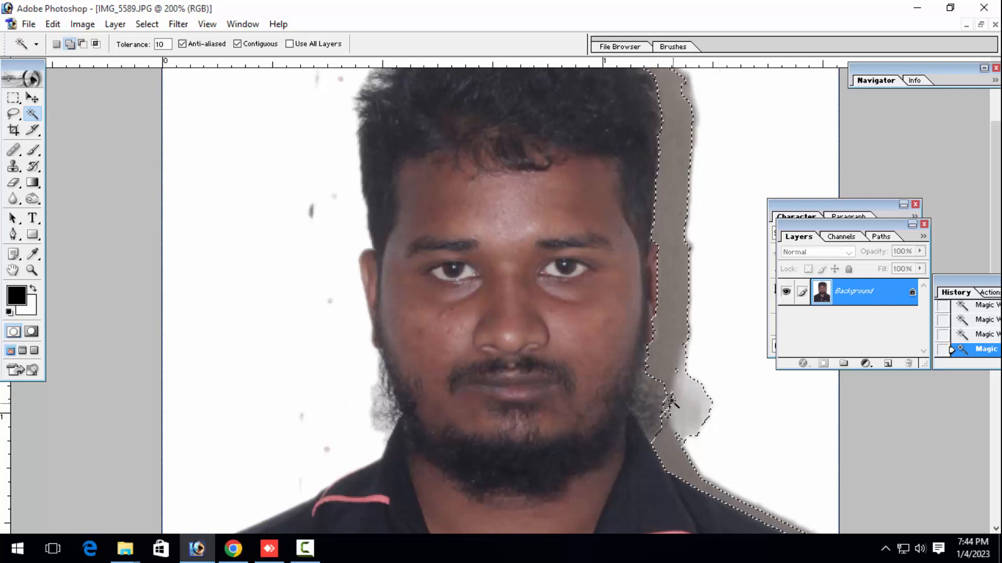
scroll(678, 391, "up", 3)
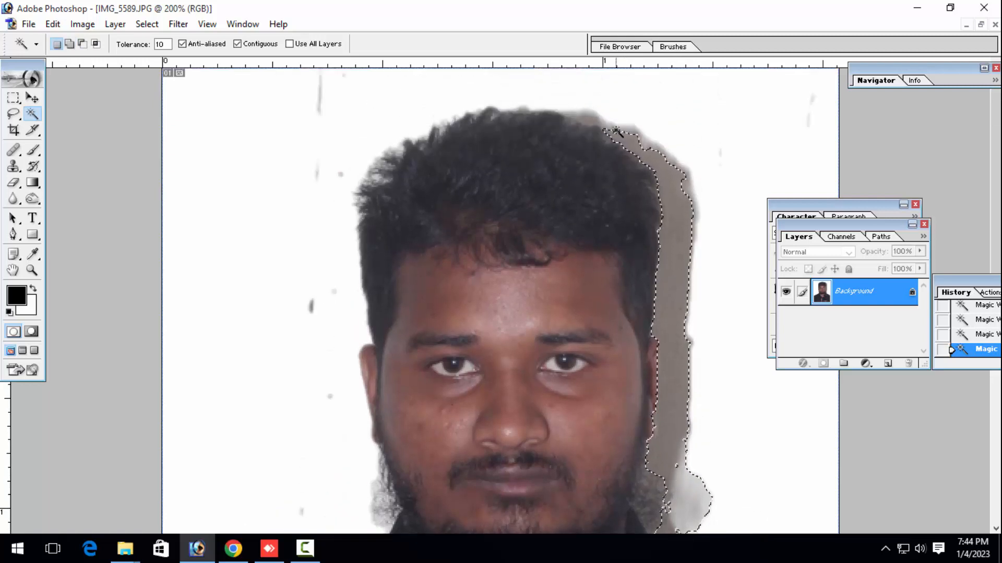
left_click(590, 123)
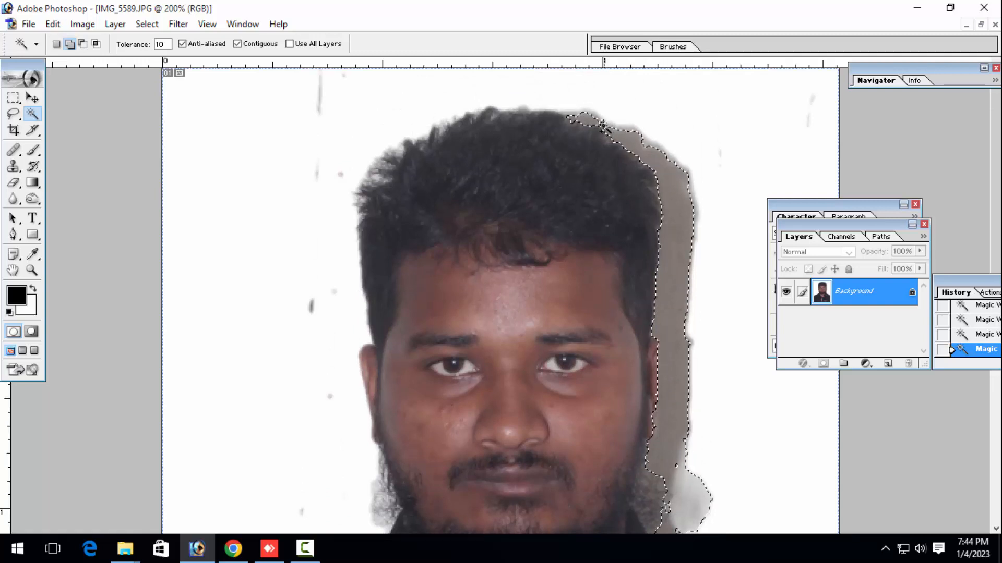
Step: Feather the shadow selection by 1.1 pixels, clear it to white twice, and deselect
key("ctrl+alt+d")
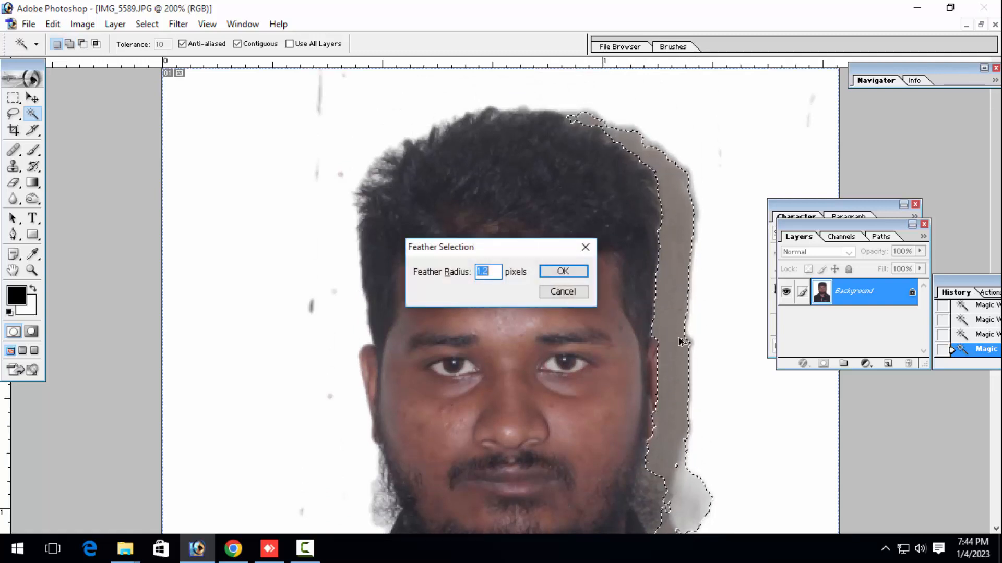
type("1.5")
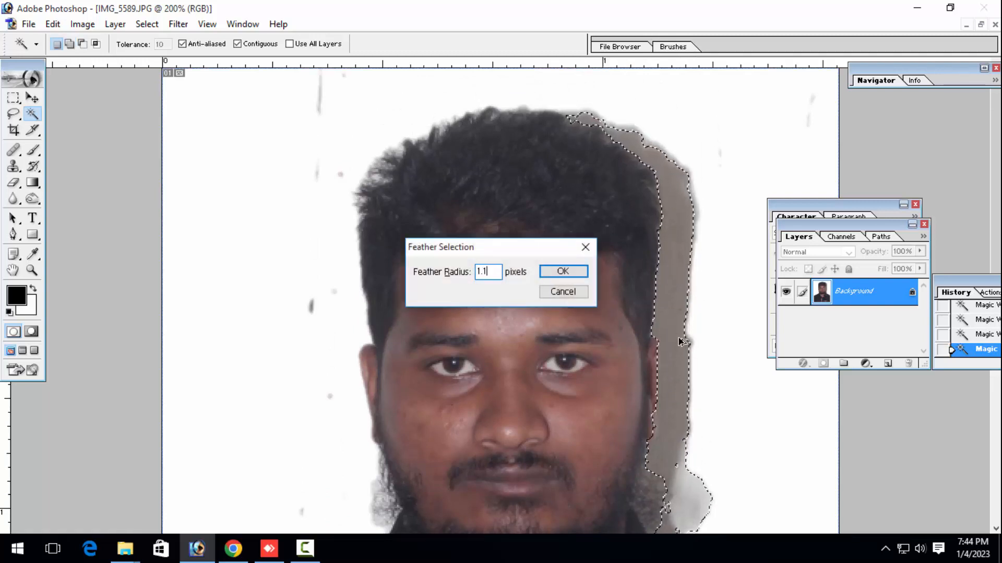
key("Return")
key("Delete")
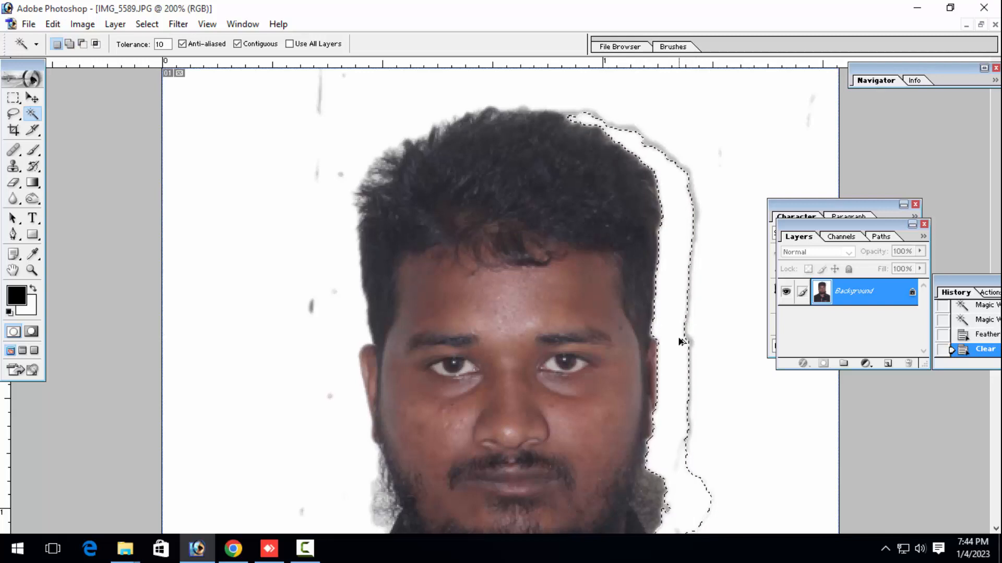
key("Delete")
key("ctrl+d")
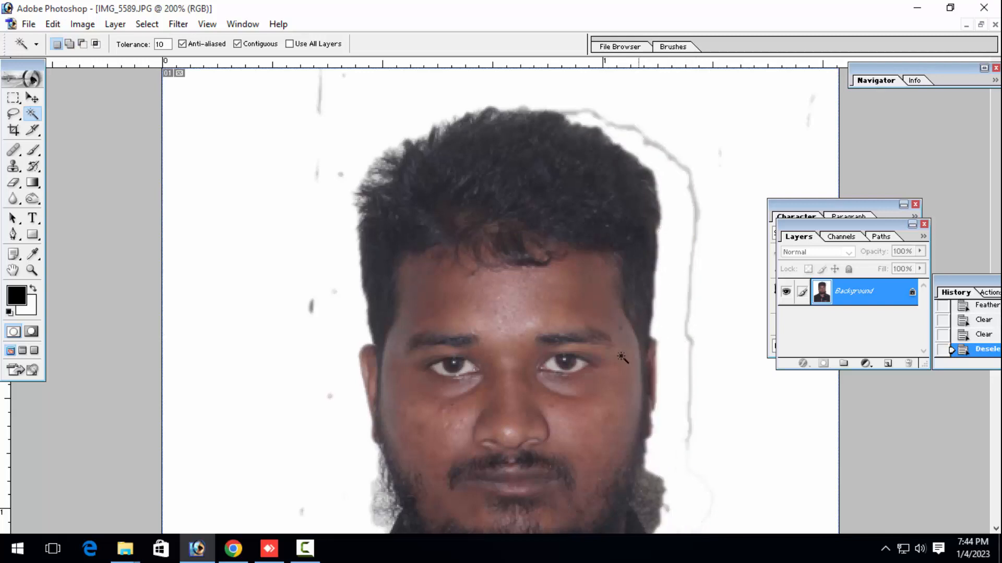
Step: Clone white background over the dark patch beside the beard and along the grey line above the adjacent shoulder
left_click_drag(626, 369, 626, 129)
key("ctrl+plus")
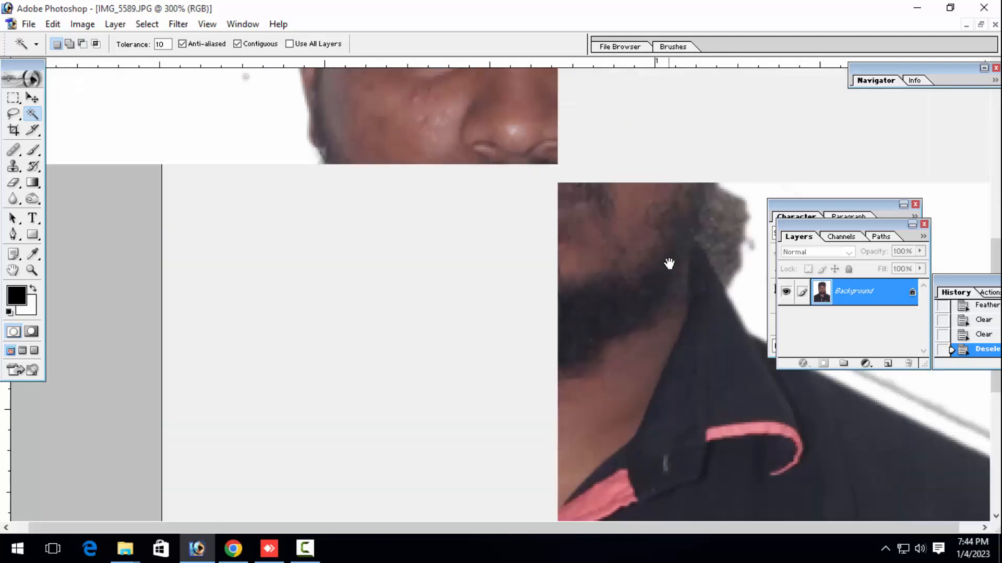
key("ctrl+plus")
key("s")
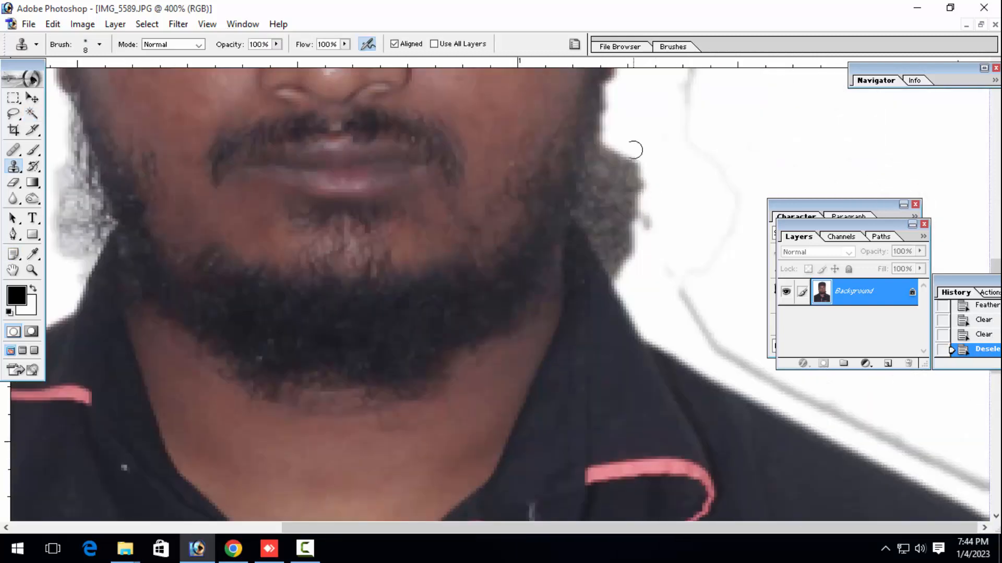
mouse_move(610, 143)
left_mouse_down()
mouse_move(618, 269)
mouse_move(627, 204)
mouse_move(632, 241)
mouse_move(627, 152)
mouse_move(626, 224)
mouse_move(644, 250)
mouse_move(635, 211)
mouse_move(657, 206)
left_mouse_up()
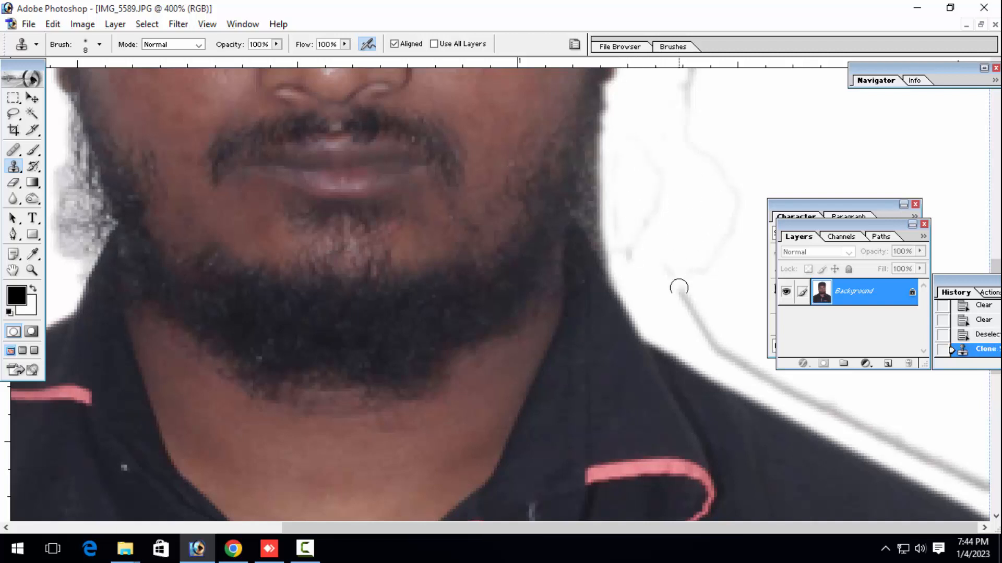
mouse_move(679, 288)
left_mouse_down()
mouse_move(704, 335)
mouse_move(756, 391)
mouse_move(763, 385)
mouse_move(717, 336)
mouse_move(890, 438)
left_mouse_up()
Step: Clone white background over the grey line beside the face and the rest of the line above the shoulder
scroll(741, 373, "up", 5)
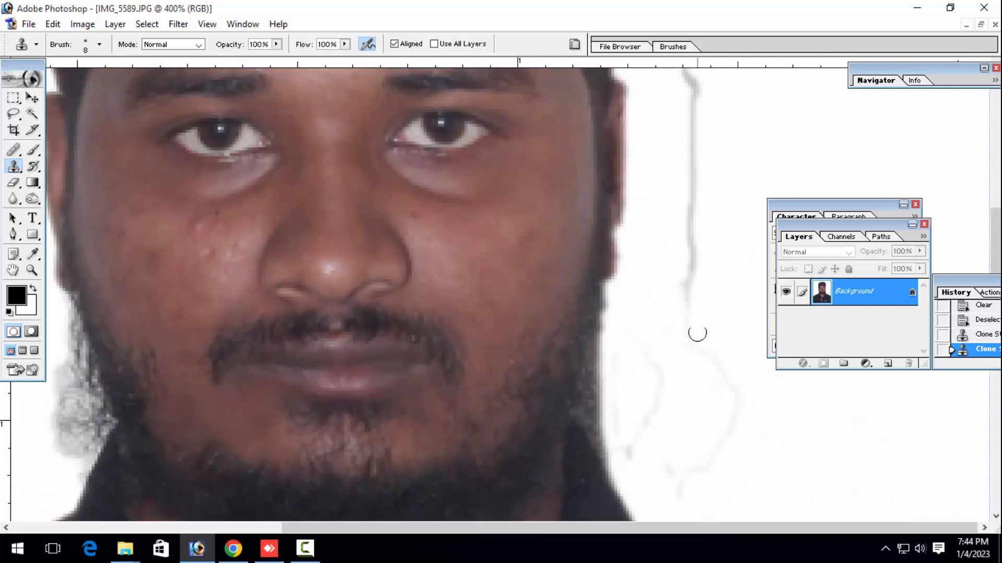
mouse_move(697, 333)
left_mouse_down()
mouse_move(687, 280)
mouse_move(689, 65)
left_mouse_up()
scroll(646, 213, "down", 4)
key("Tab")
scroll(866, 375, "down", 2)
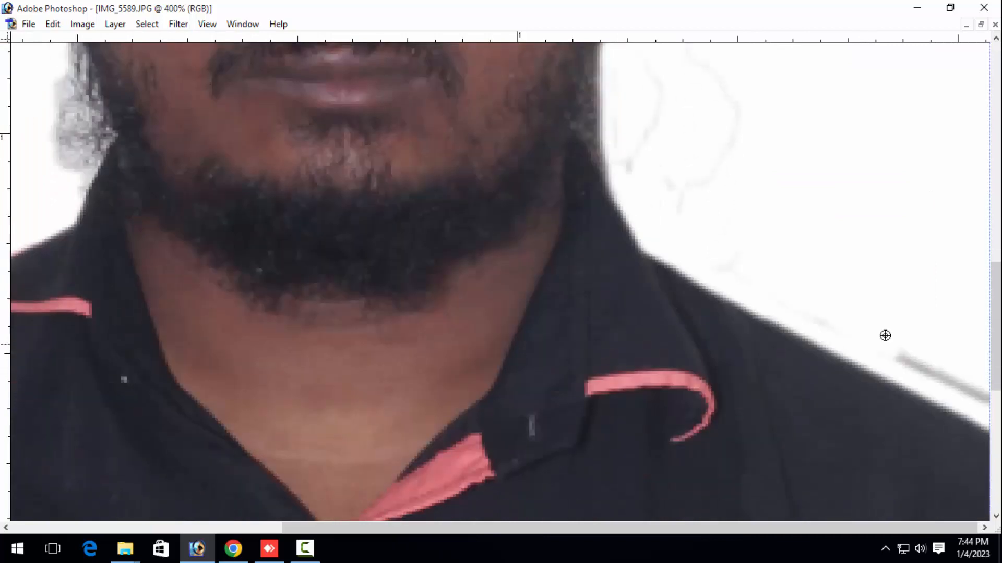
left_click_drag(881, 351, 979, 396)
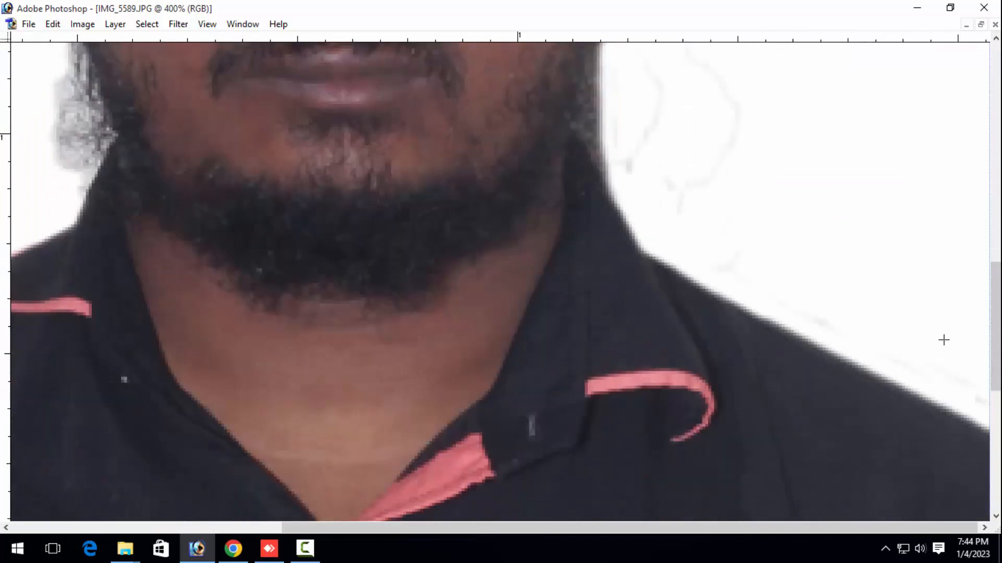
Step: Clone white background over the grey shadow outline curving around the top and side of the hair
left_click(513, 265)
left_click(511, 266)
left_click(511, 265)
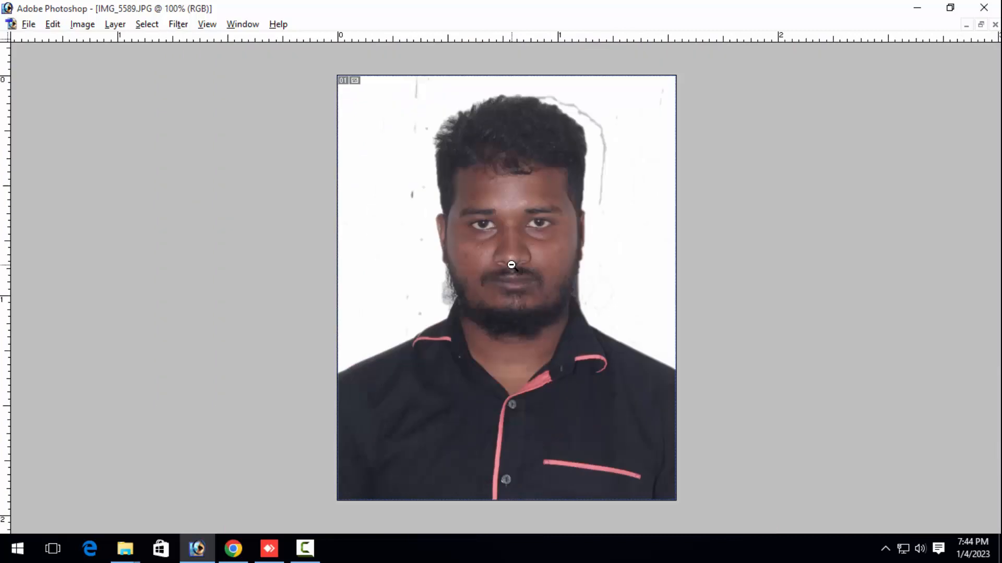
left_click(579, 210)
left_click(579, 212)
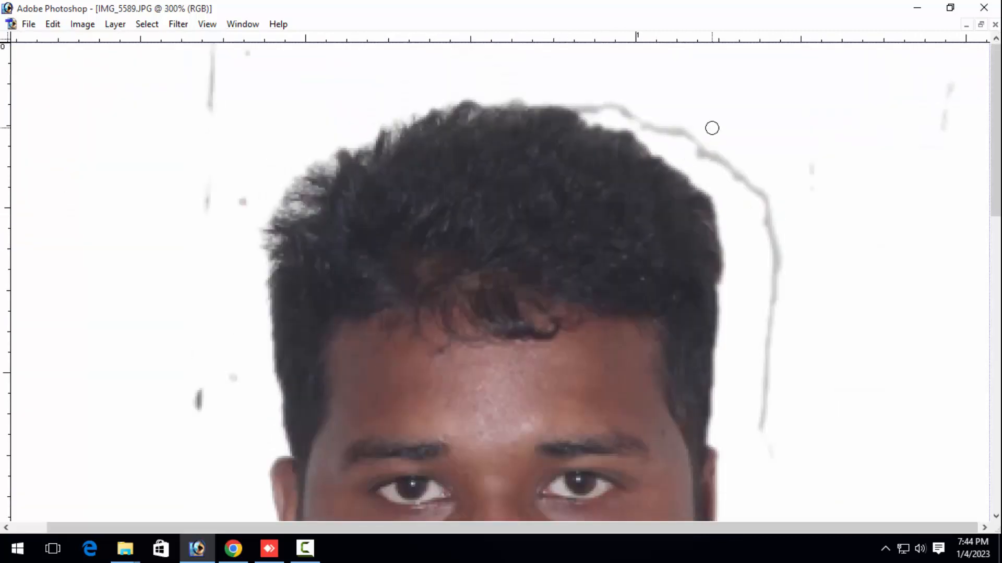
mouse_move(574, 102)
left_mouse_down()
mouse_move(647, 115)
mouse_move(699, 145)
mouse_move(597, 110)
mouse_move(719, 160)
mouse_move(761, 202)
mouse_move(771, 348)
mouse_move(751, 441)
left_mouse_up()
key("ctrl+alt+0")
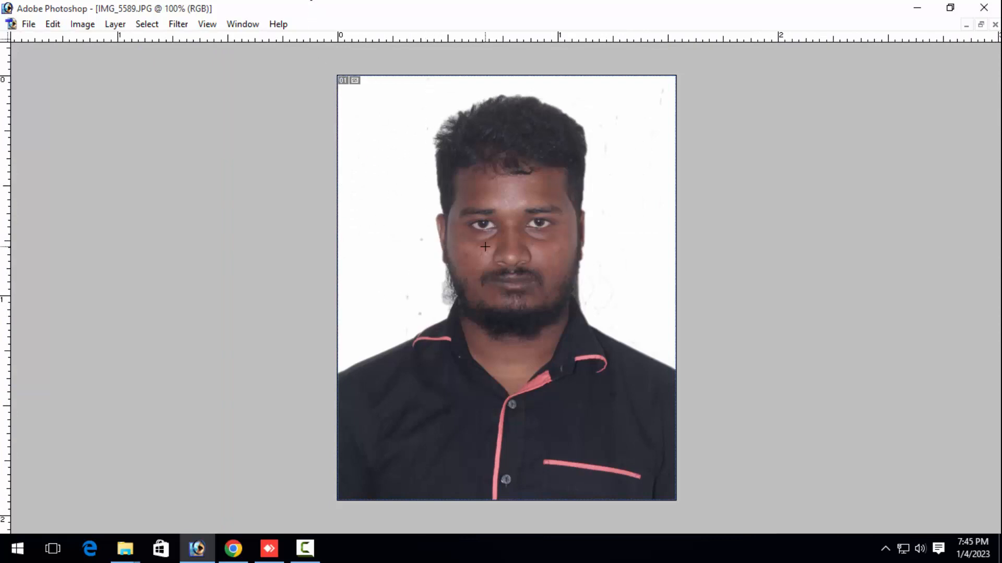
Step: Clone white background over the grey smudge beside the beard on the image's left side, above the collar
key("ctrl+plus")
key("ctrl+plus")
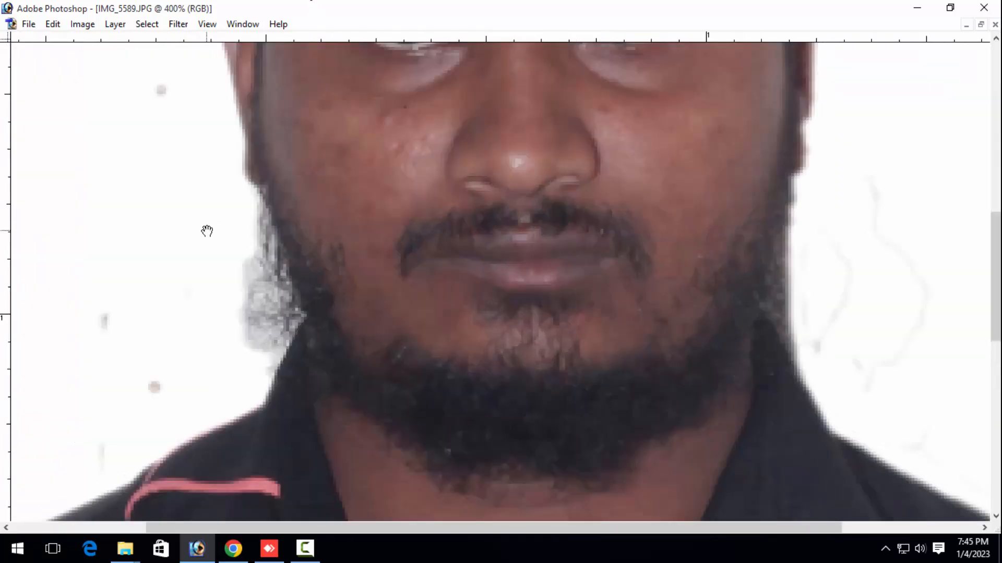
mouse_move(206, 230)
left_mouse_down()
mouse_move(298, 235)
mouse_move(313, 316)
mouse_move(305, 323)
mouse_move(285, 238)
mouse_move(285, 304)
left_mouse_up()
left_click(229, 238, "alt")
left_click(397, 333, "alt")
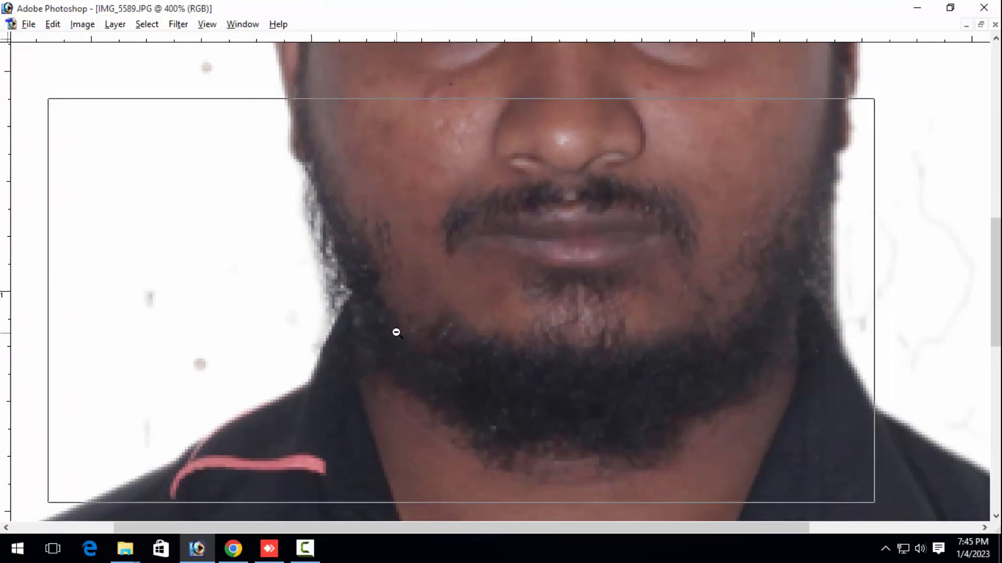
Step: Duplicate the Background layer and set the copy's blend mode to Soft Light
left_click(397, 332, "alt")
left_click(396, 333, "alt")
key("Tab")
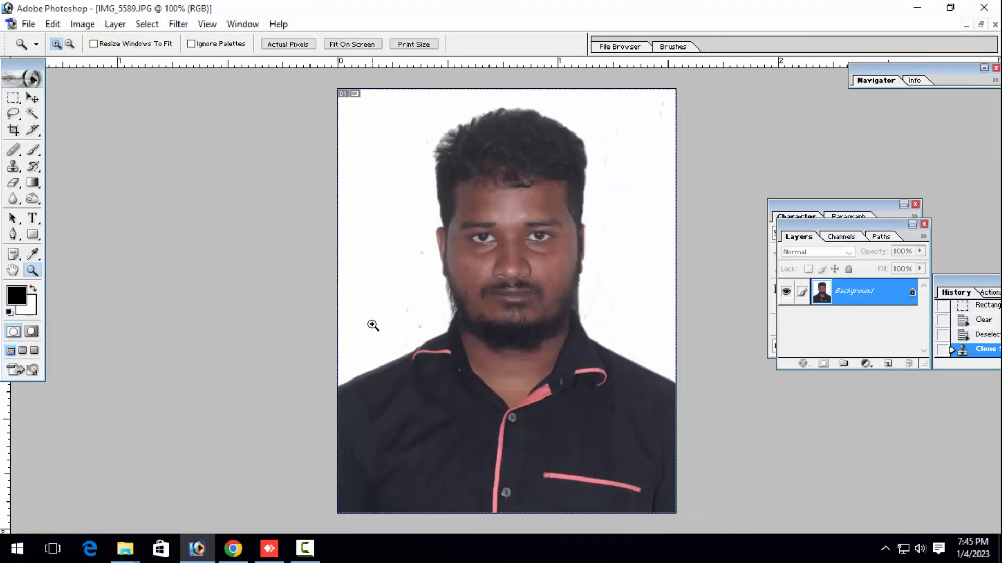
key("ctrl+j")
left_click(827, 252)
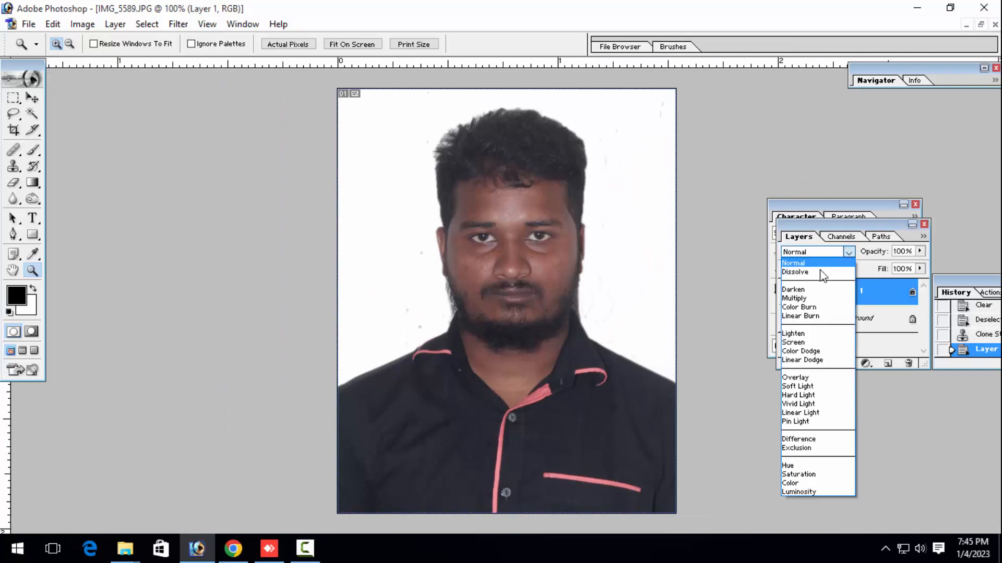
left_click(806, 369)
Step: Soften the crease under the eye on the image's right side with the Healing Brush on Layer 1
left_click(535, 282)
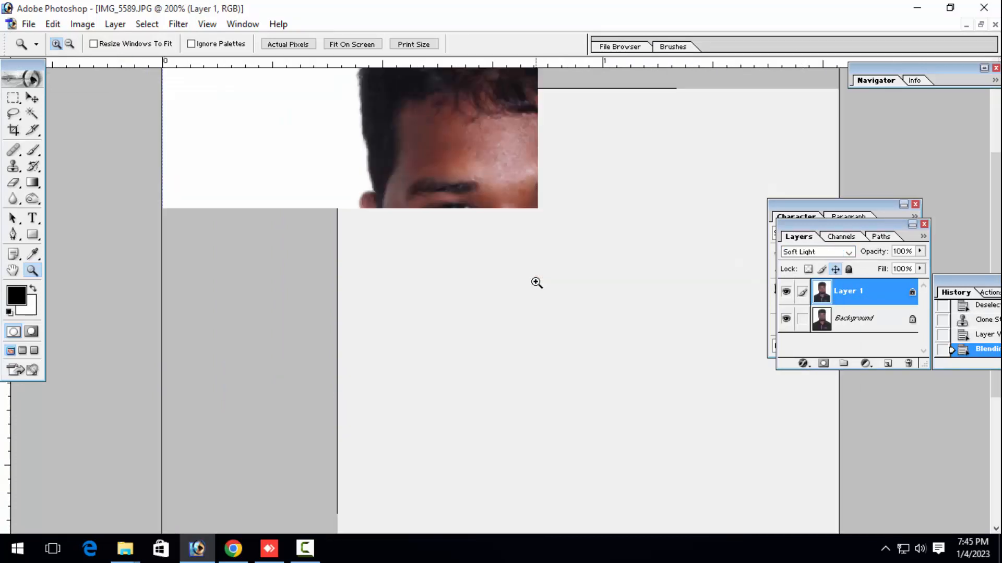
left_click(535, 282)
left_click(536, 282)
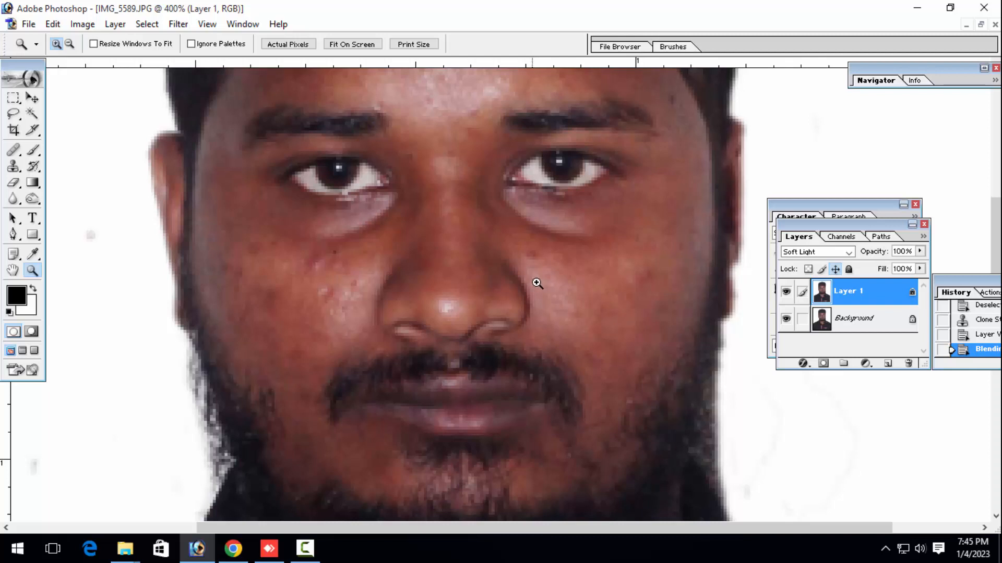
left_click(651, 262)
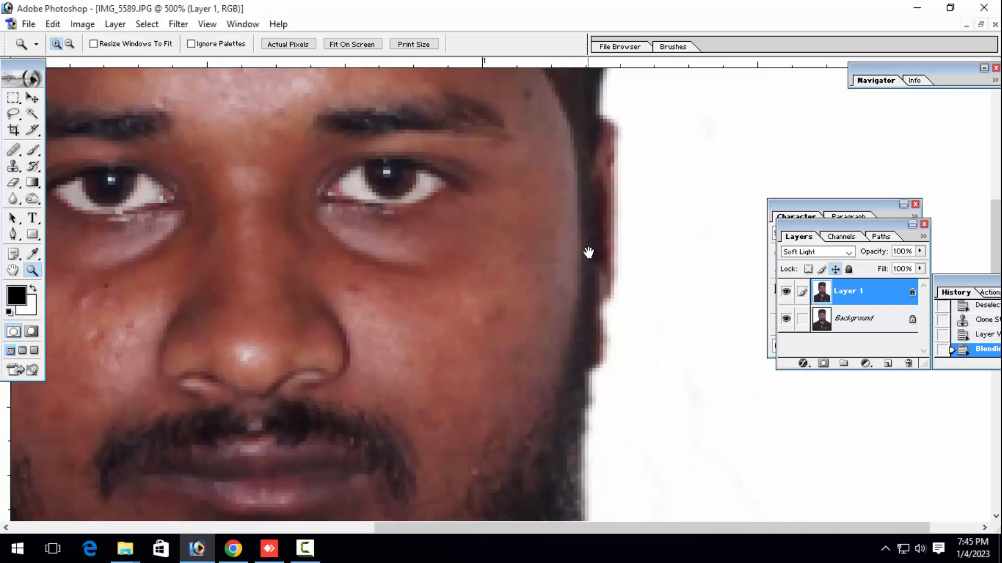
left_click_drag(588, 253, 552, 242)
key("j")
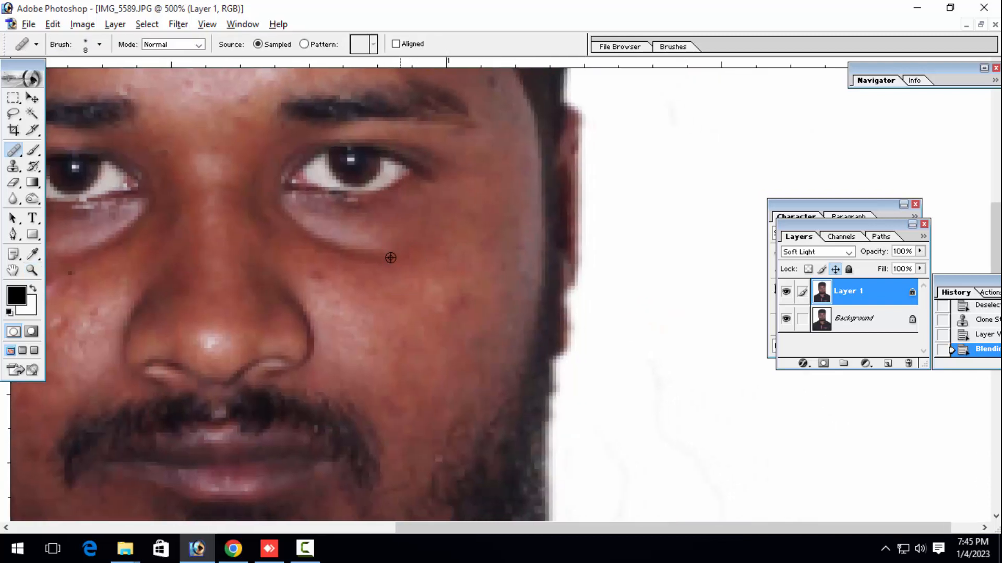
left_click(385, 255)
left_click(378, 256)
left_click(366, 255)
left_click(353, 253)
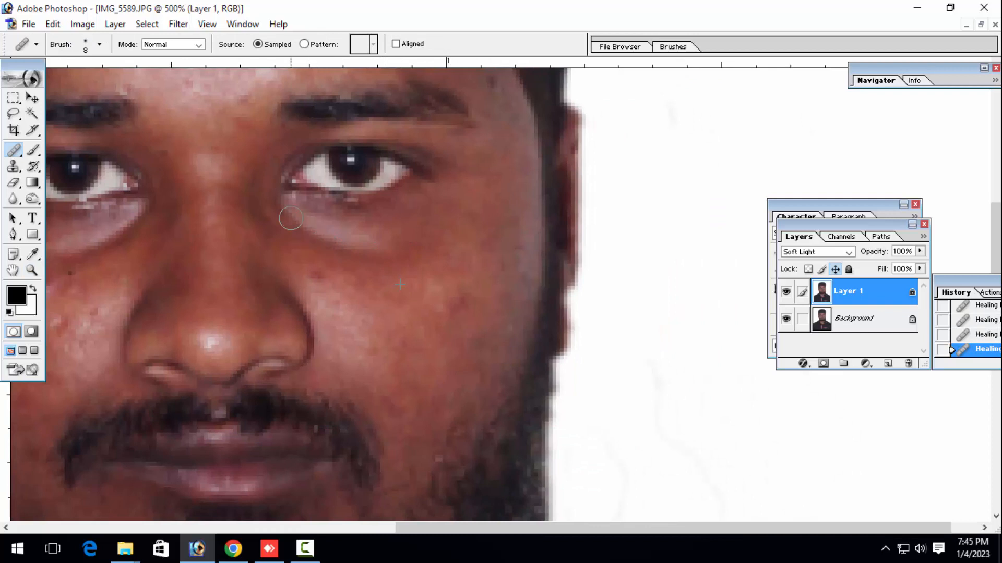
Step: Heal the blemishes on the cheek on the image's left side and the shine on the nose tip on the Background layer
left_click_drag(266, 265, 437, 261)
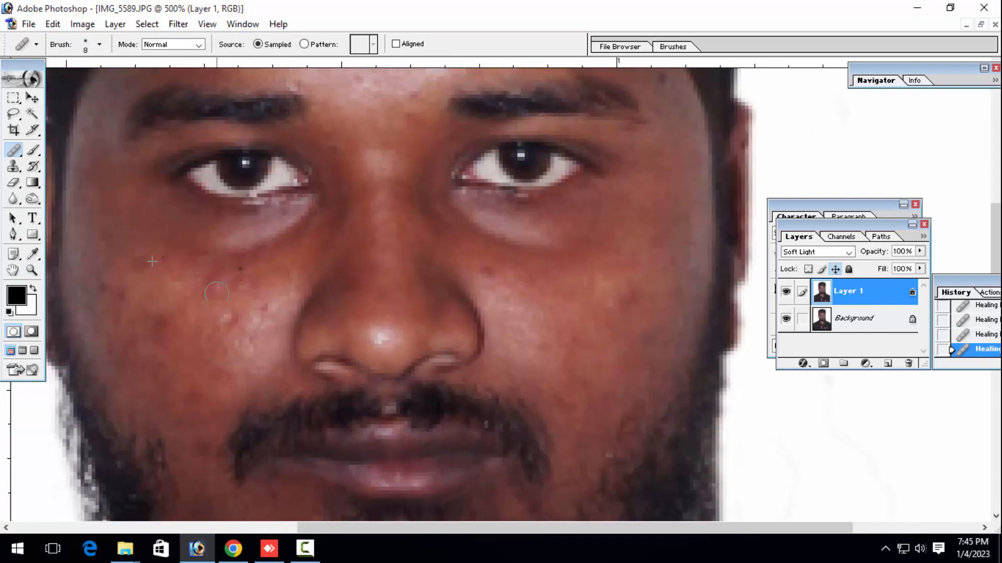
left_click(874, 322)
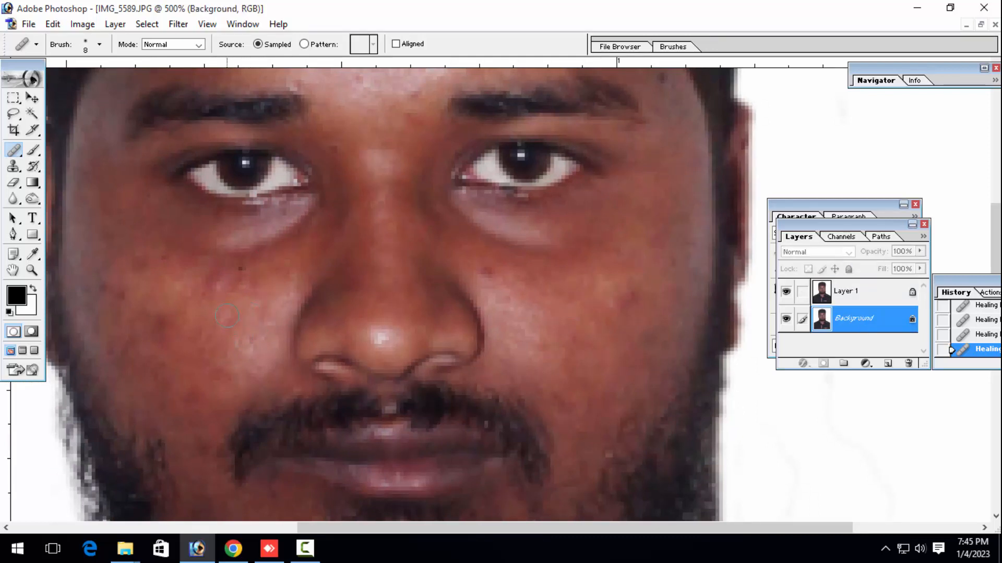
left_click(386, 318, "alt")
left_click_drag(380, 338, 391, 336)
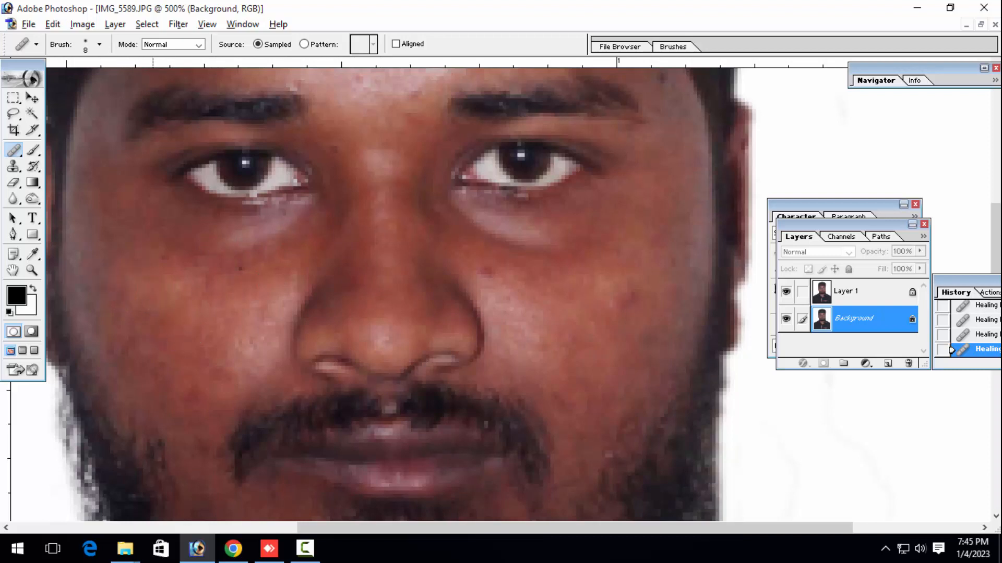
Step: Brighten Layer 1 by applying the last-used RGB Curves adjustment twice
left_click_drag(458, 439, 422, 391)
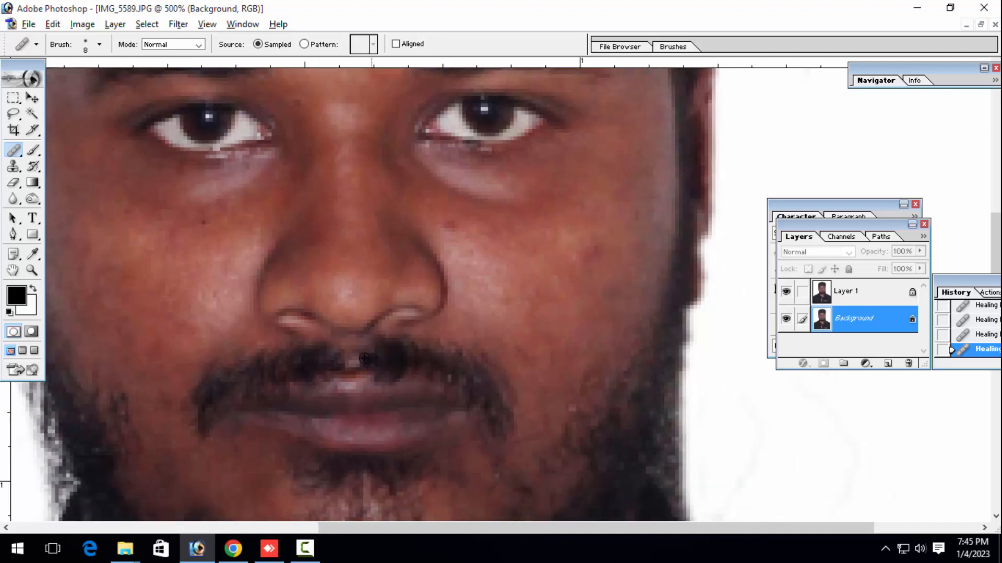
key("z")
left_click(530, 401, "alt")
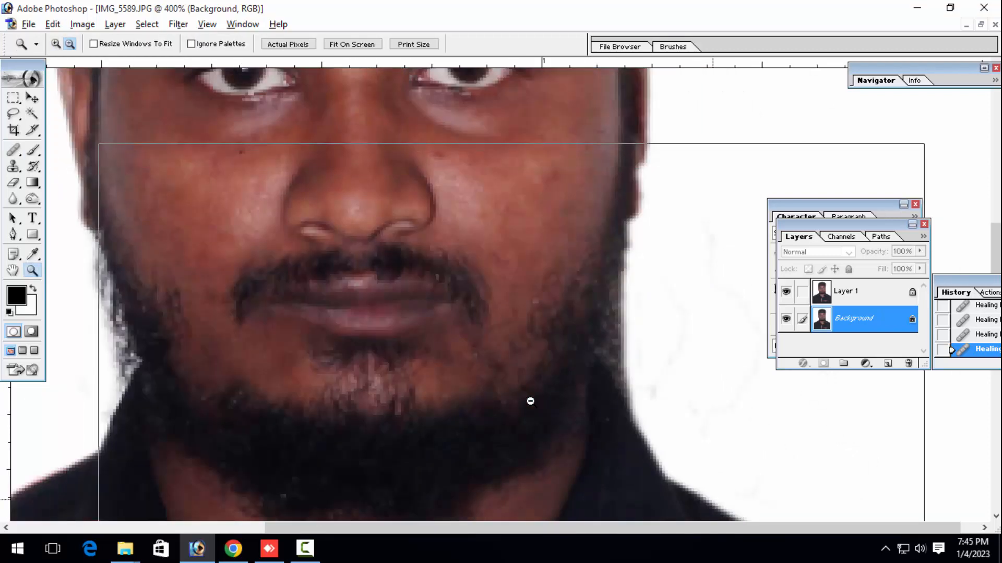
left_click(530, 402, "alt")
left_click(530, 401, "alt")
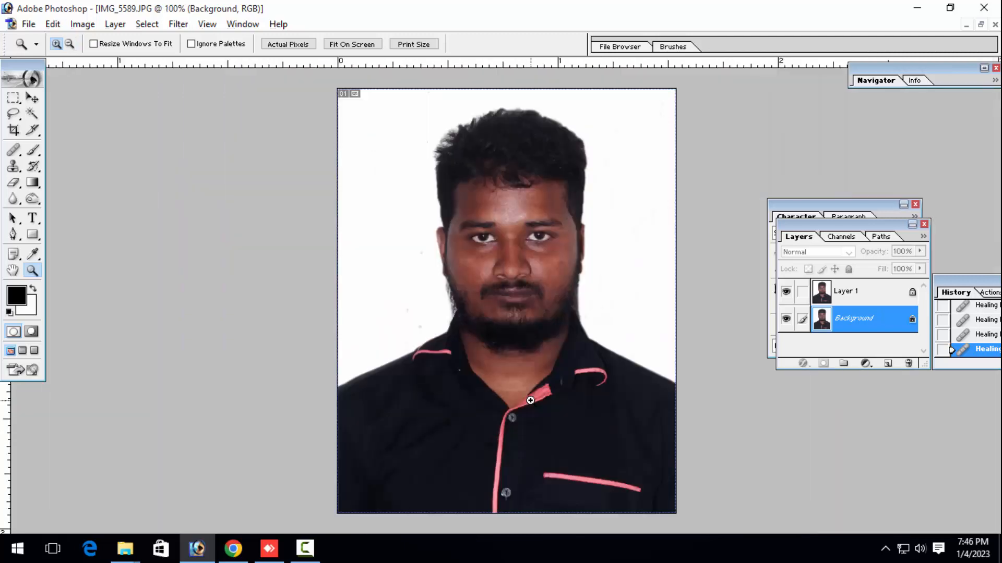
left_click(530, 400, "alt")
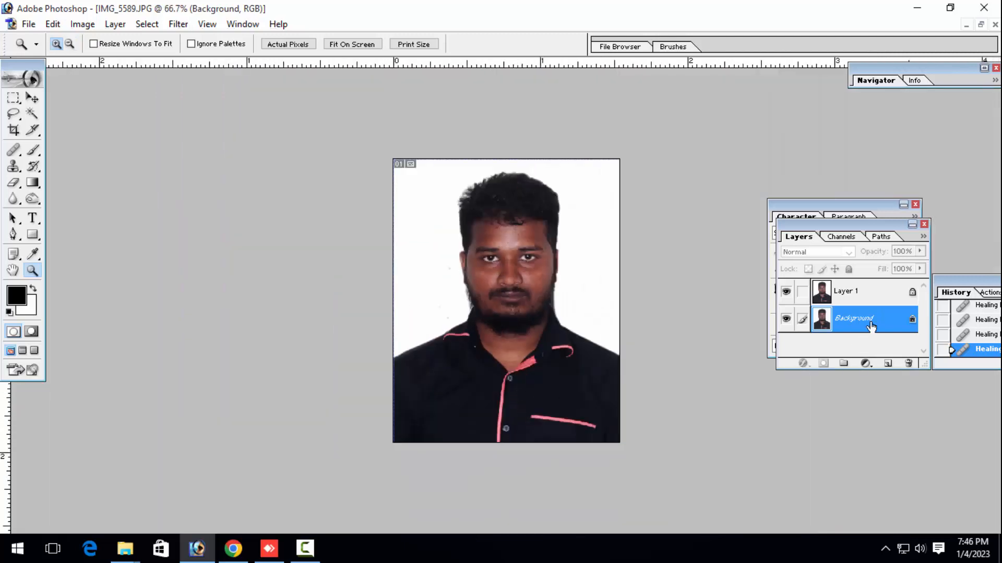
left_click(848, 300)
key("ctrl+alt+m")
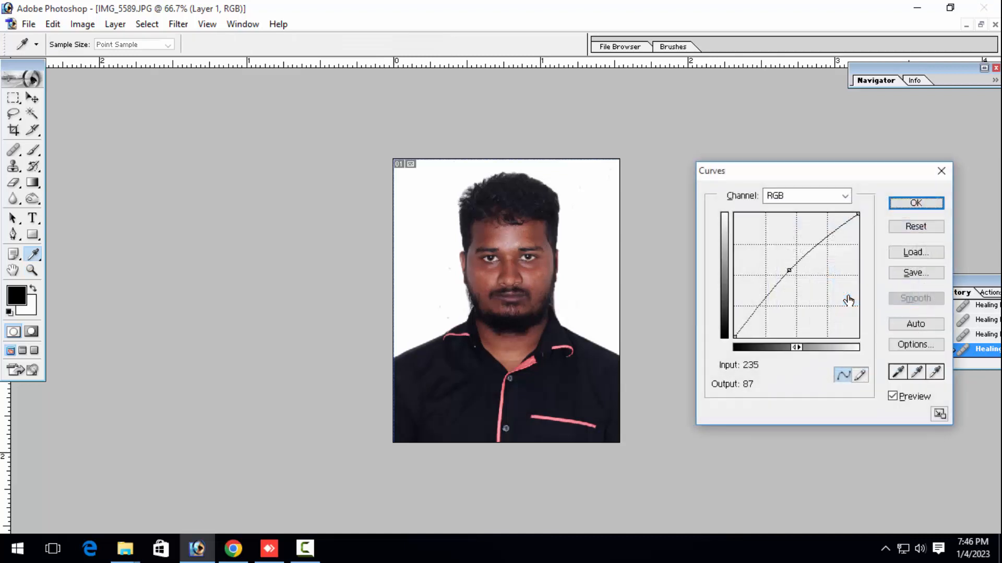
key("Return")
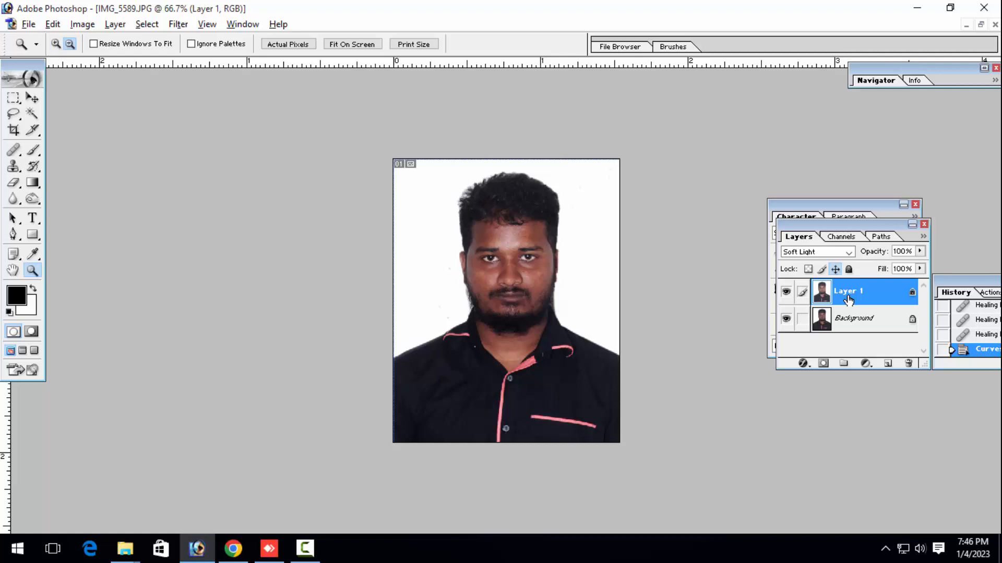
key("ctrl+alt+m")
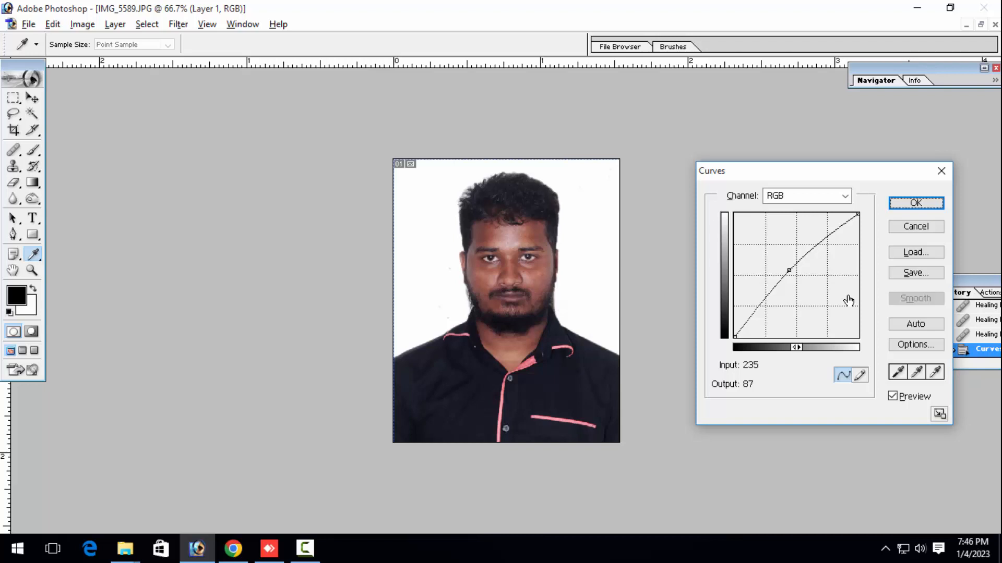
key("Return")
Step: Apply Selective Color to the Background layer with Black in the Reds lowered to about -72%, using the Relative method
key("ctrl+plus")
key("ctrl+plus")
key("ctrl+plus")
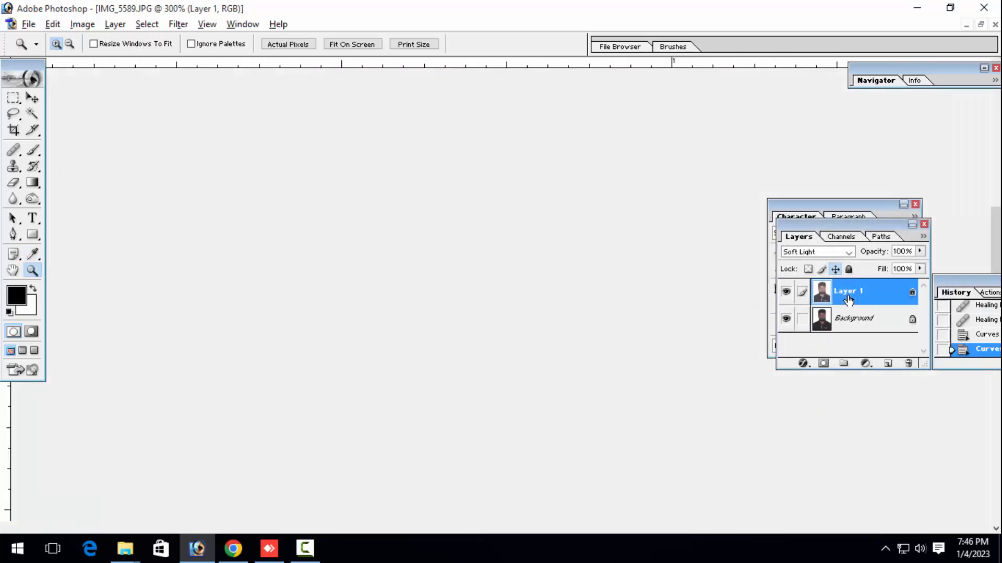
key("ctrl+minus")
key("ctrl+minus")
key("ctrl+minus")
left_click(861, 319)
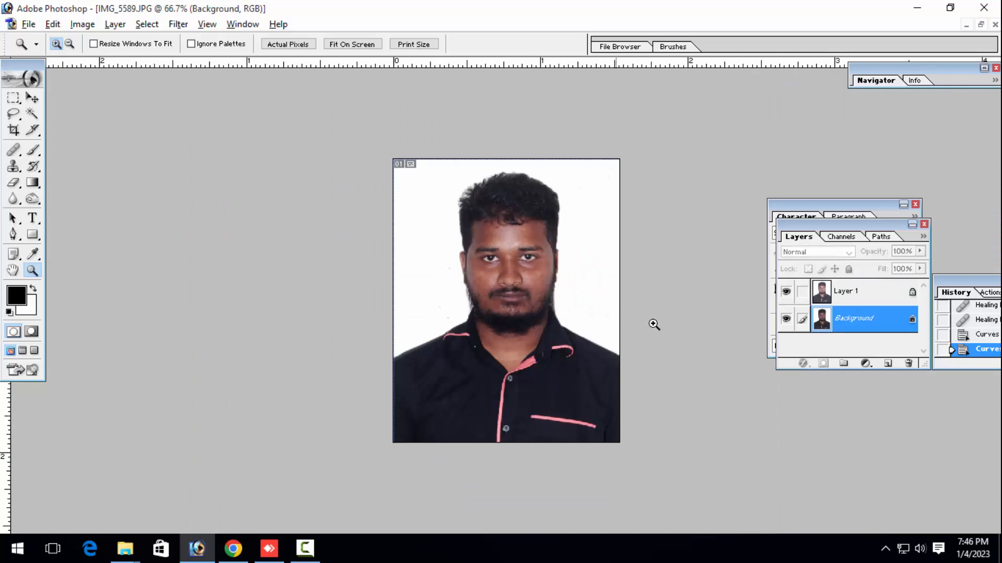
left_click(82, 24)
mouse_move(101, 61)
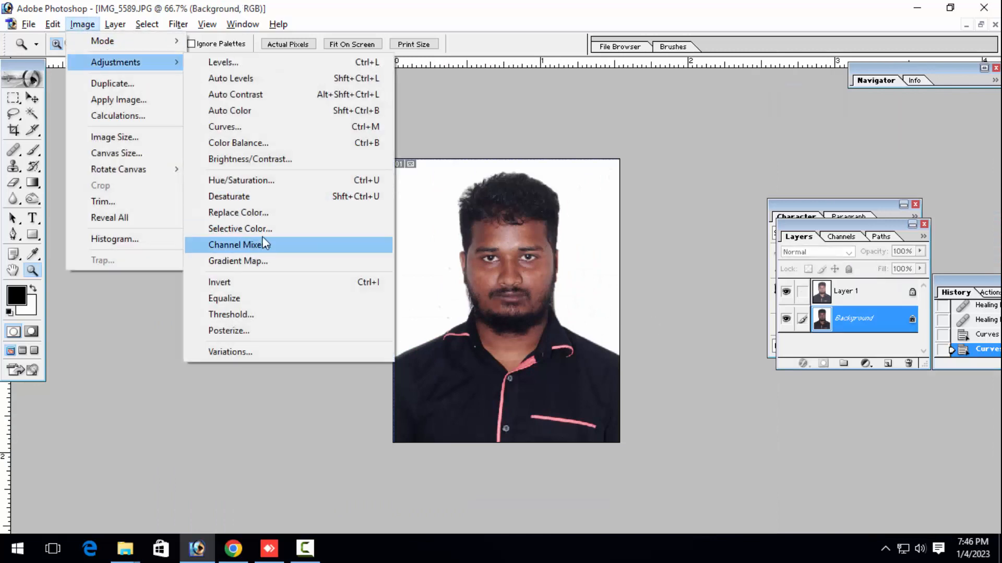
left_click(240, 228)
left_click_drag(703, 282, 657, 287)
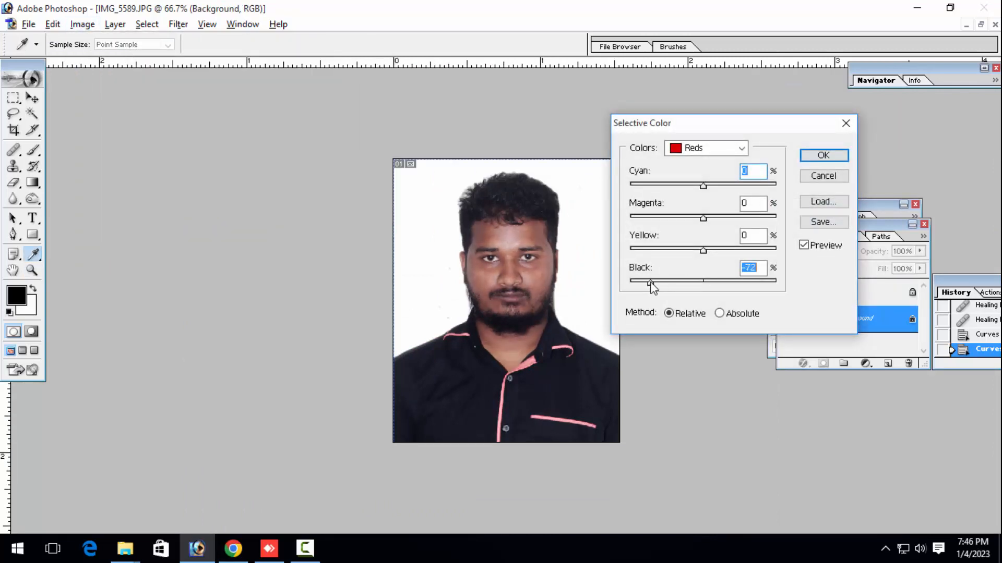
key("Return")
Step: Apply the last-used brightening Curves adjustment to Layer 1 once more
key("ctrl+plus")
key("ctrl+plus")
key("ctrl+plus")
key("ctrl+minus")
key("ctrl+minus")
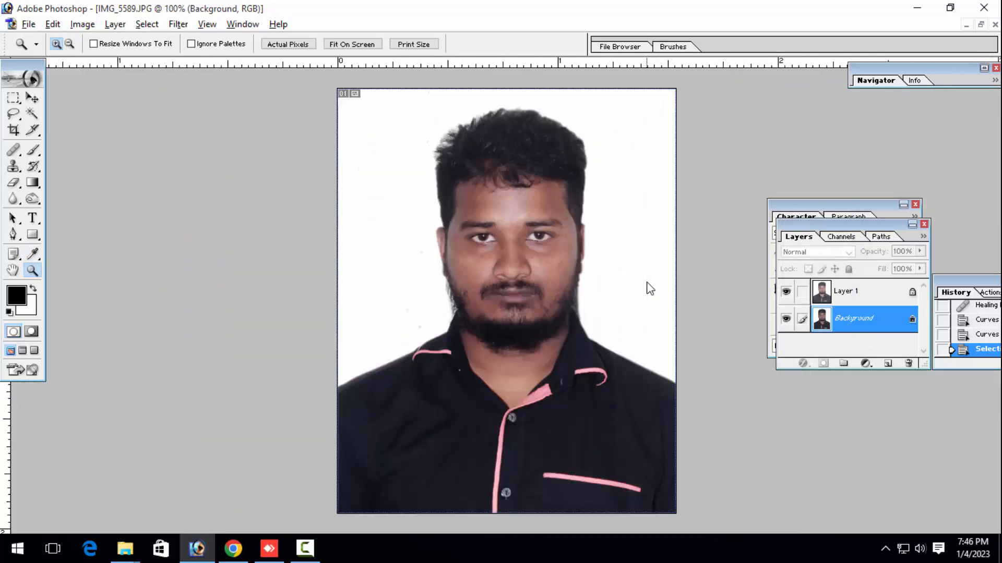
left_click(867, 300)
key("ctrl+alt+m")
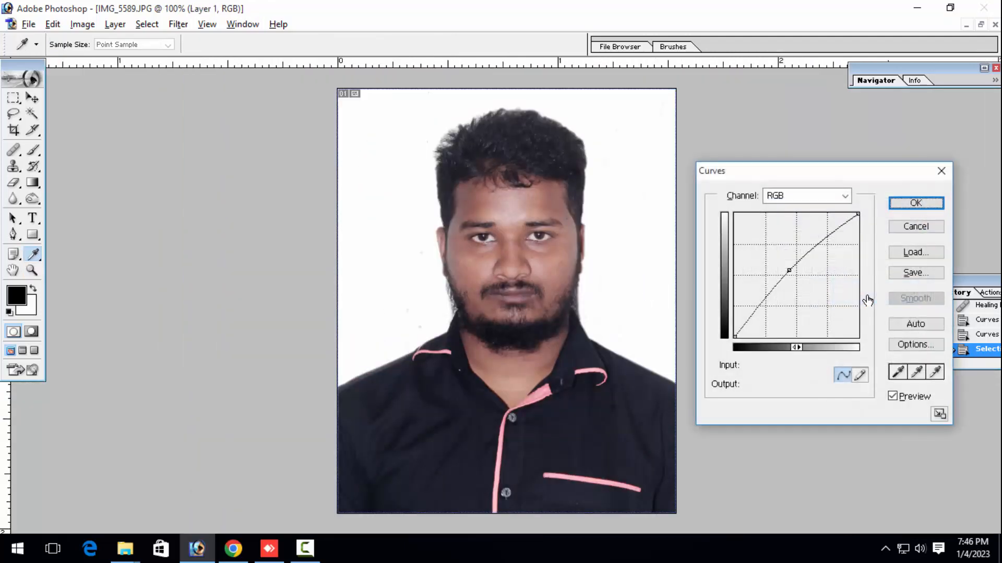
key("Return")
Step: Heal the under-eye crease on the image's right side on Layer 1 and the cheek beside the nose on the Background layer
key("ctrl+plus")
key("ctrl+plus")
key("ctrl+plus")
scroll(518, 369, "up", 5)
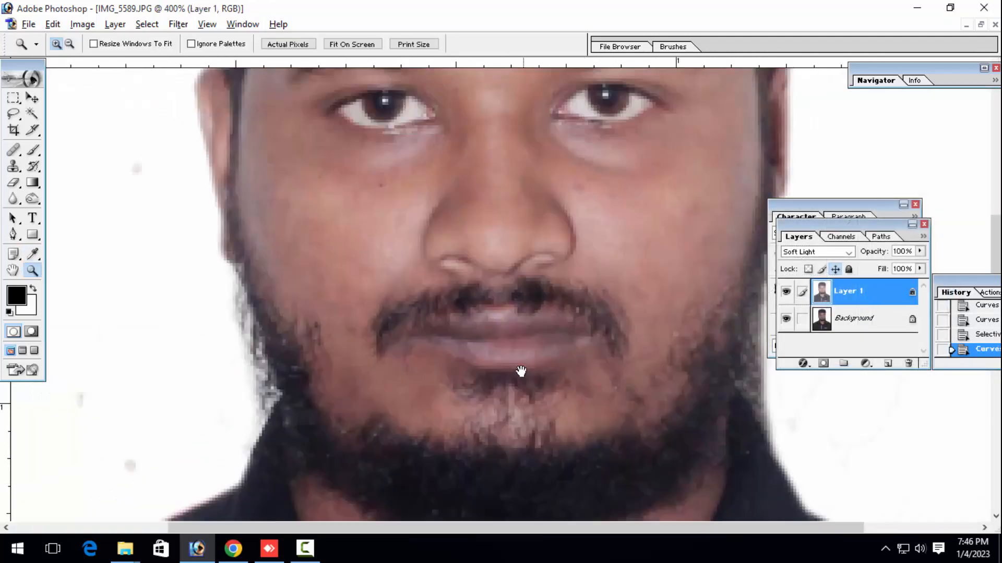
key("j")
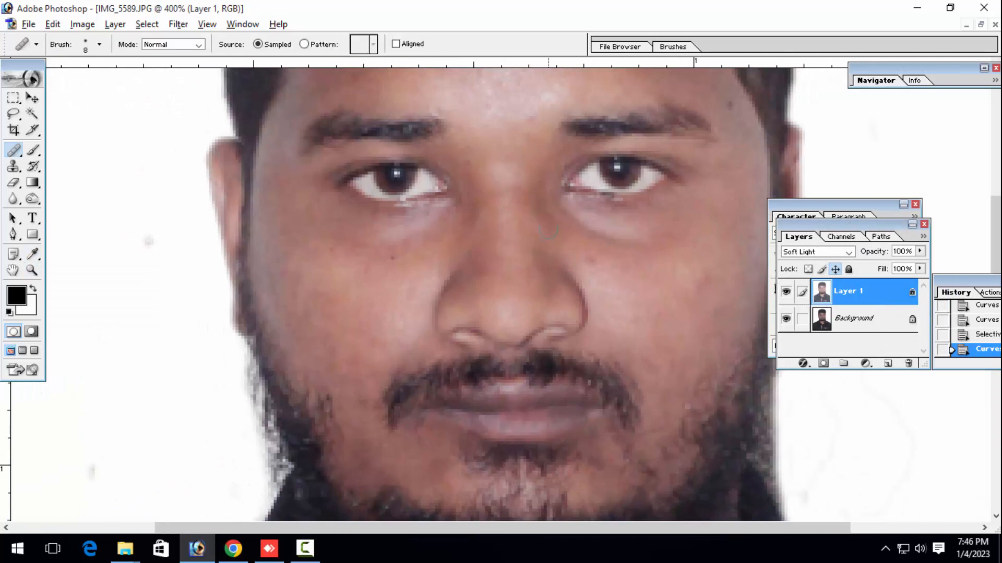
left_click(635, 238)
left_click(629, 238)
left_click(622, 238)
left_click(616, 239)
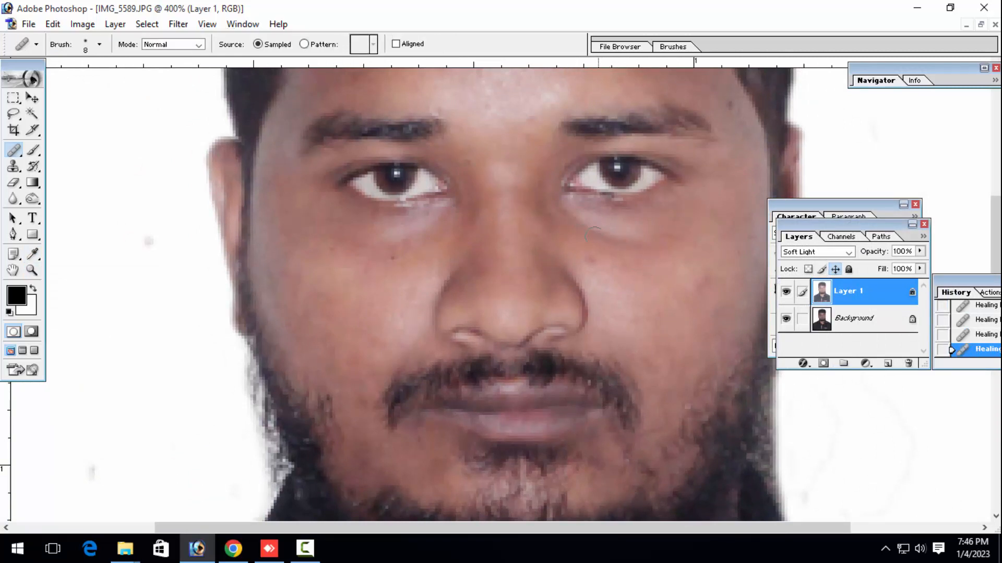
left_click(853, 318)
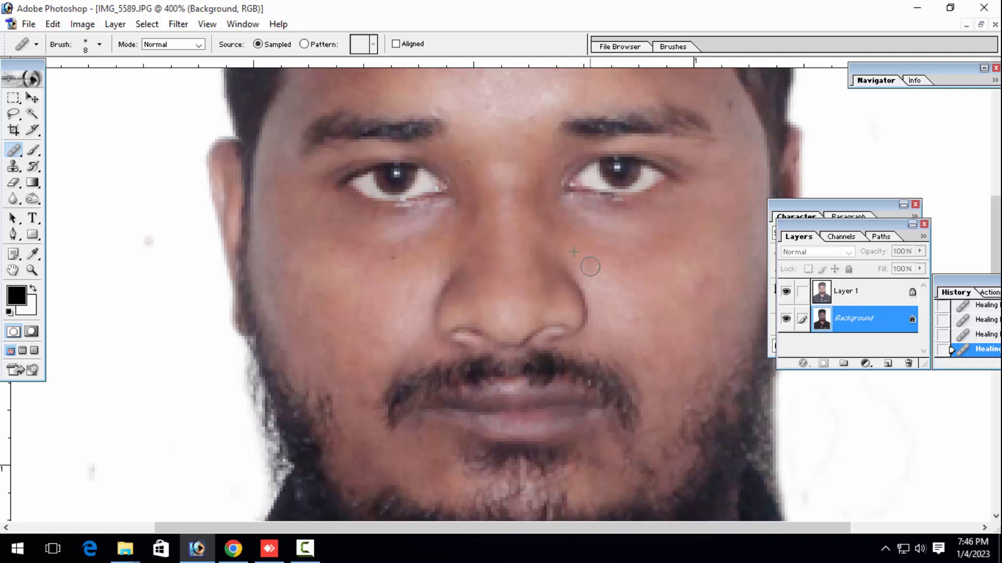
Step: Apply Selective Color to the Background layer again, further reducing Black in the Reds
key("z")
left_click(516, 397, "alt")
left_click(516, 396, "alt")
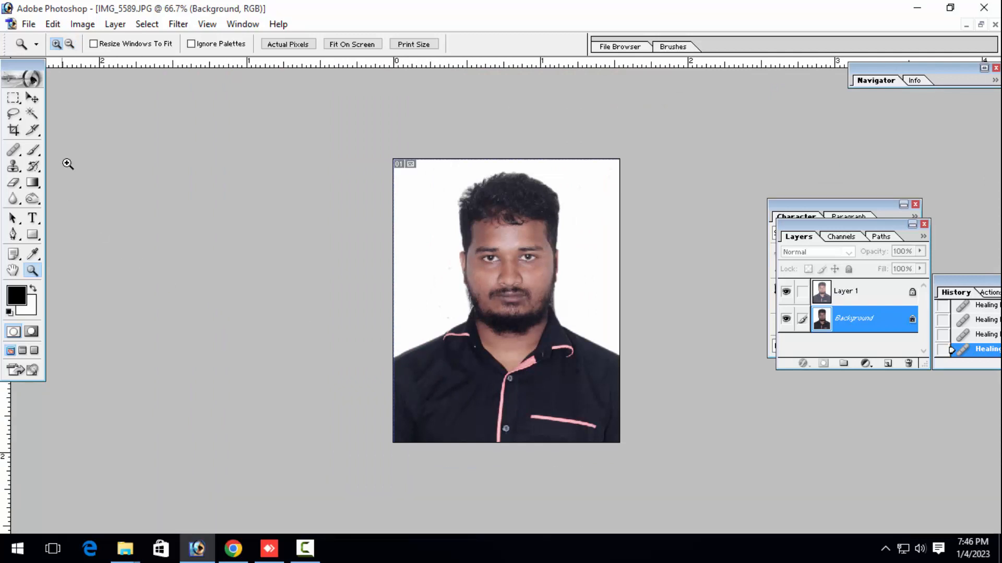
left_click(82, 24)
mouse_move(162, 61)
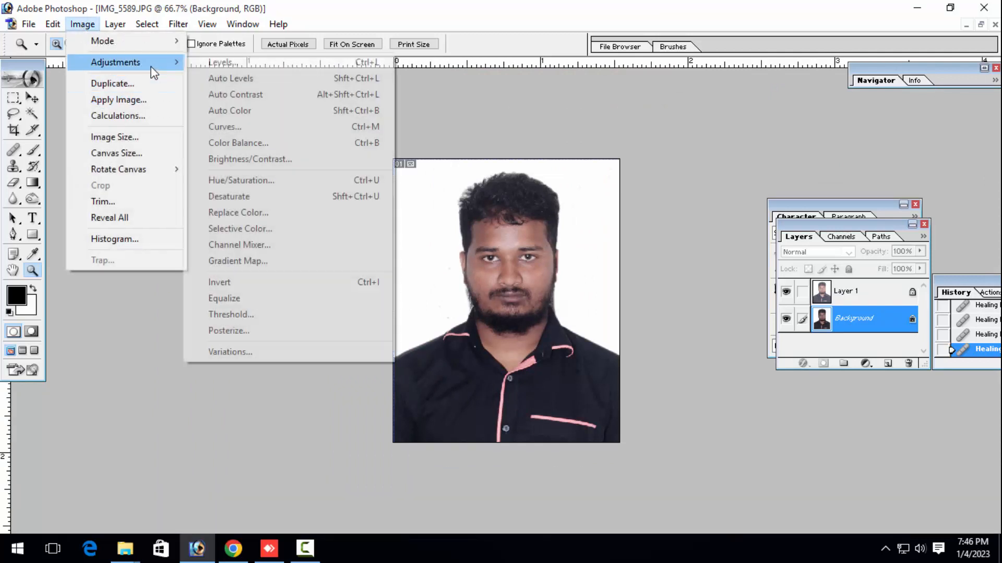
left_click(259, 229)
left_click_drag(692, 287, 649, 295)
key("Return")
key("z")
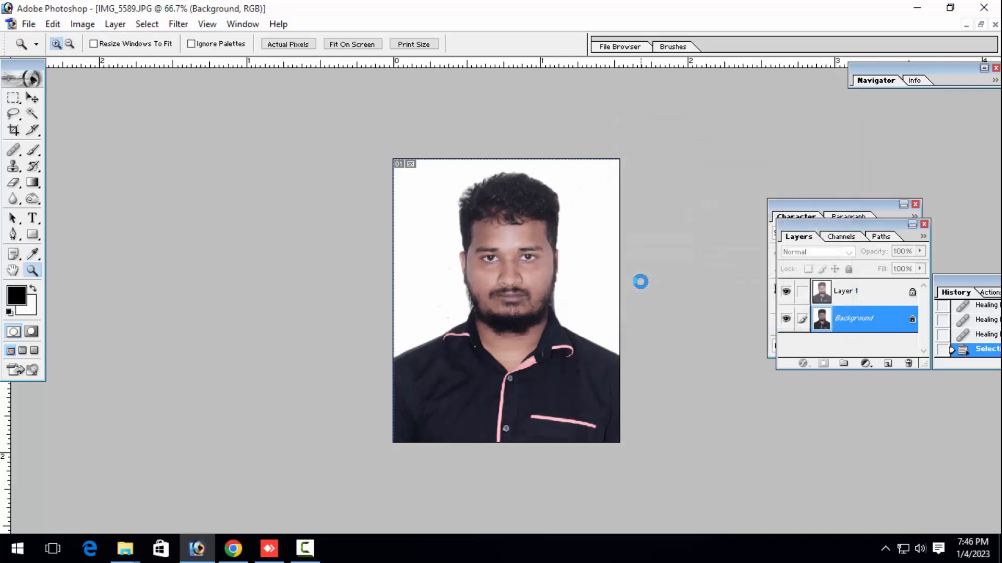
Step: Reduce noise on the Background layer with the Imagenomic Noiseware Professional filter
key("ctrl+minus")
key("ctrl+plus")
key("ctrl+plus")
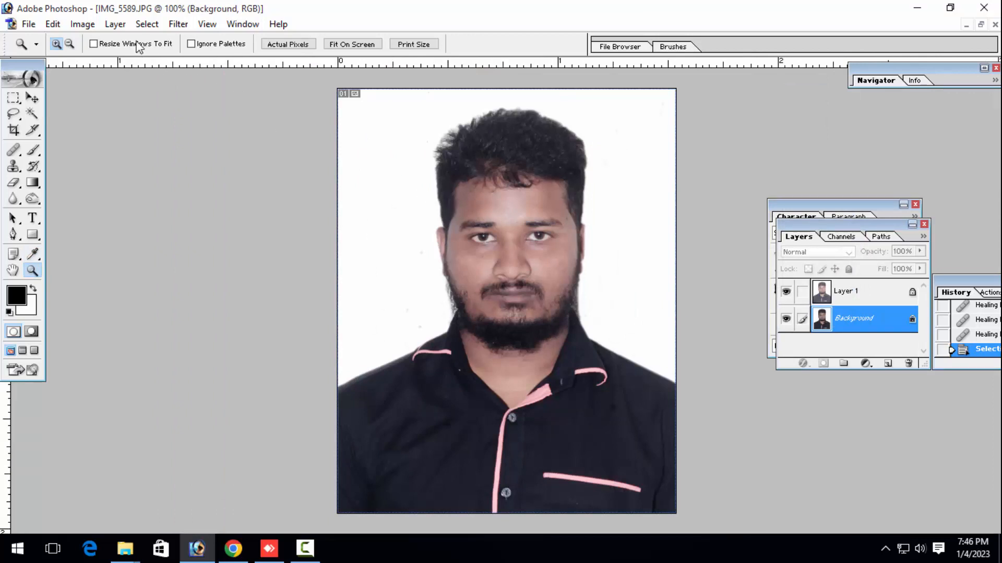
left_click(186, 26)
mouse_move(231, 445)
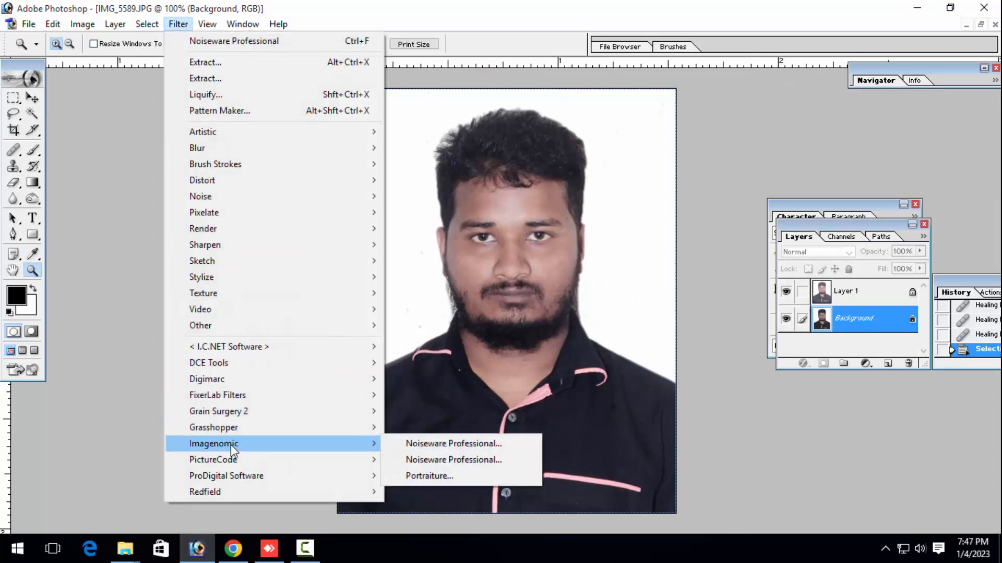
left_click(427, 443)
Step: Heal the shading along the side of the nose on the image's left side on the Background layer
key("ctrl+plus")
key("ctrl+plus")
key("ctrl+plus")
key("ctrl+plus")
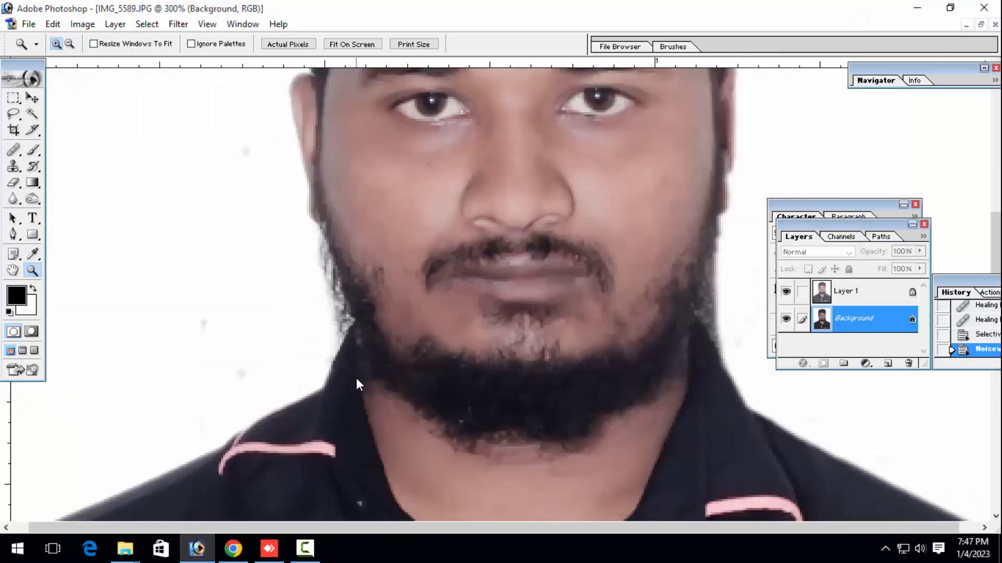
left_click_drag(361, 377, 262, 368)
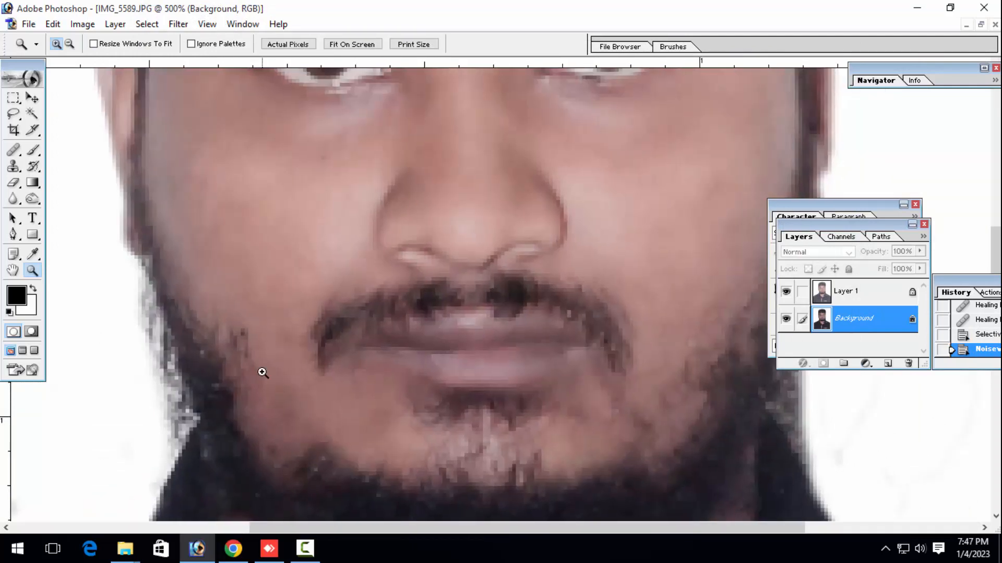
key("j")
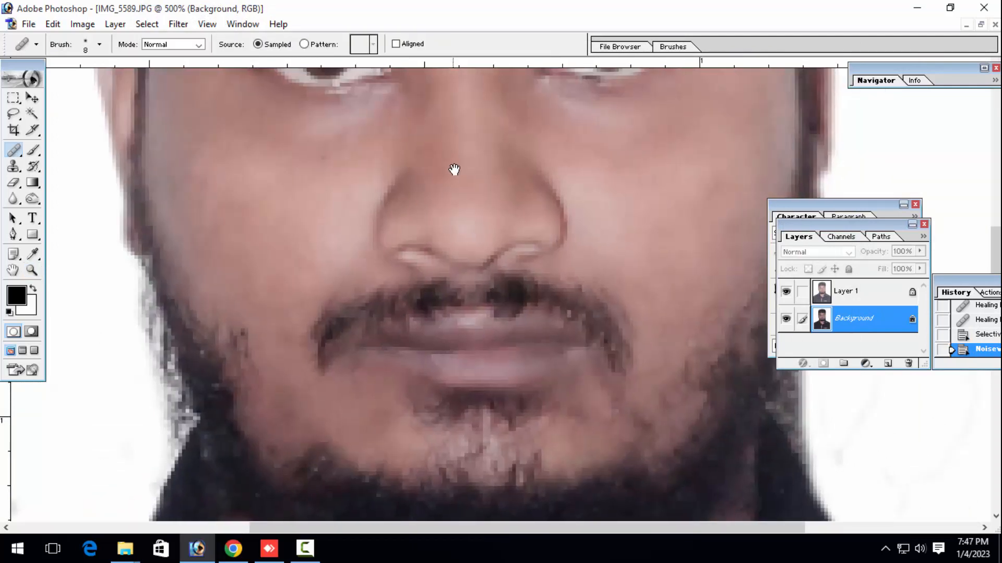
scroll(454, 168, "up", 3)
left_click(396, 247)
left_click(389, 251)
left_click(388, 259)
left_click(381, 267)
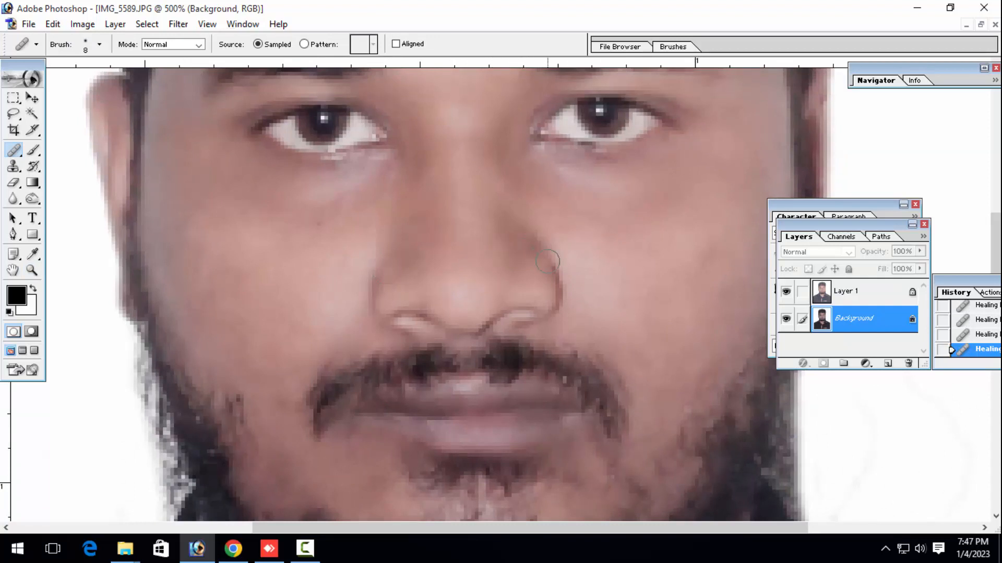
scroll(471, 226, "up", 2)
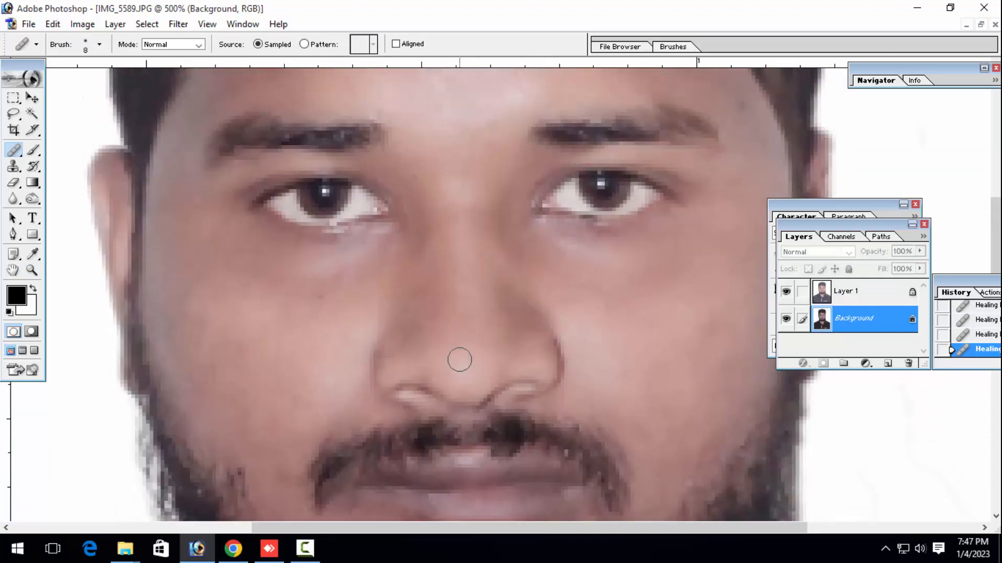
scroll(450, 365, "up", 3)
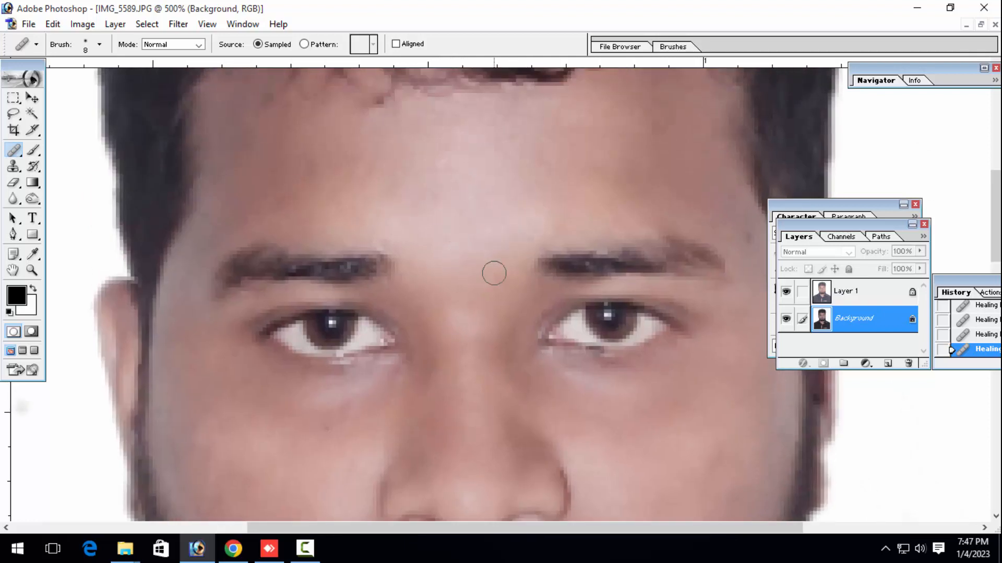
Step: Apply Selective Color to the Background layer with Black at -78% in the Yellows and +11% in the Blacks
key("z")
left_click(481, 336, "alt")
left_click(480, 336, "alt")
left_click(477, 335, "alt")
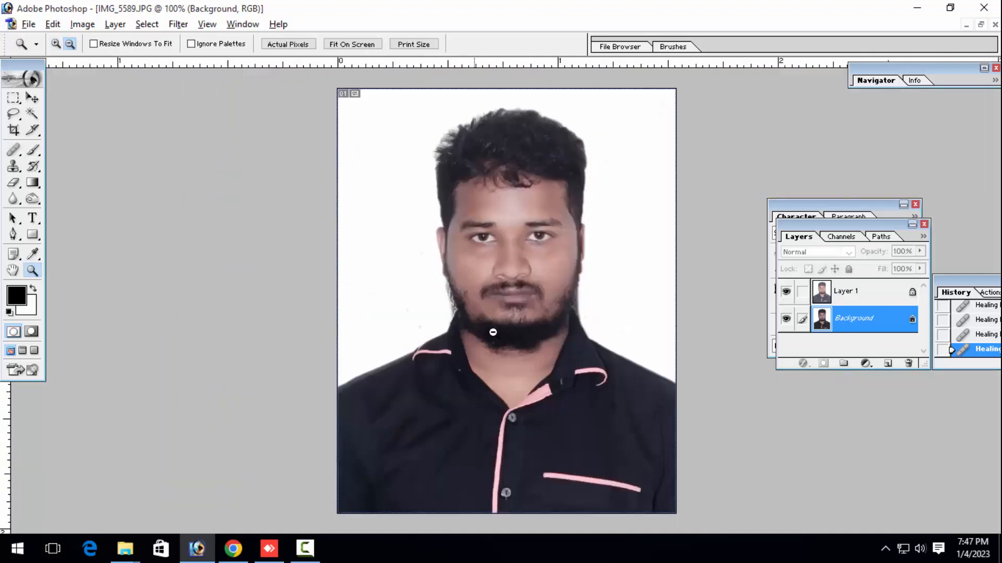
left_click(82, 24)
mouse_move(114, 60)
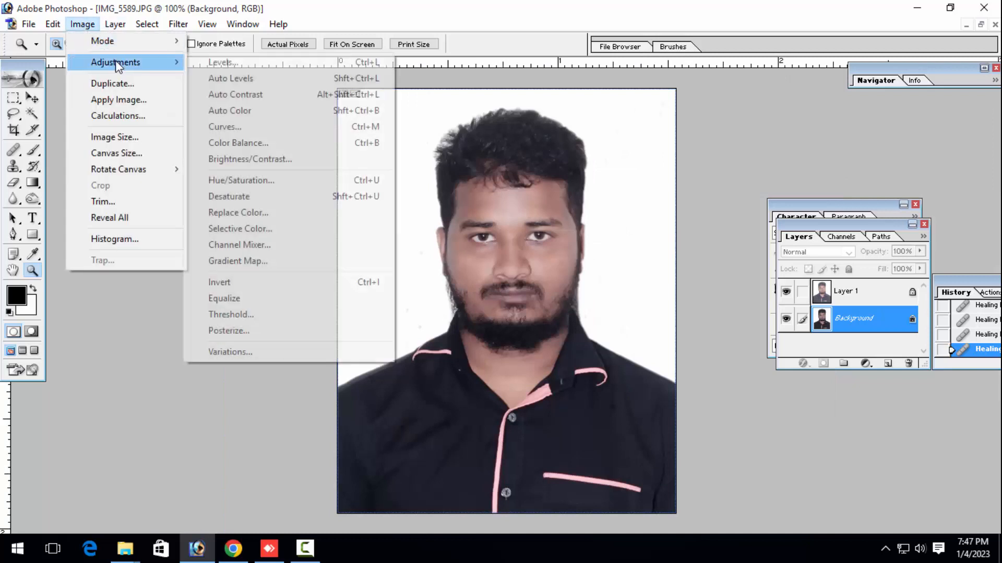
left_click(302, 230)
left_click_drag(704, 282, 642, 282)
left_click(704, 148)
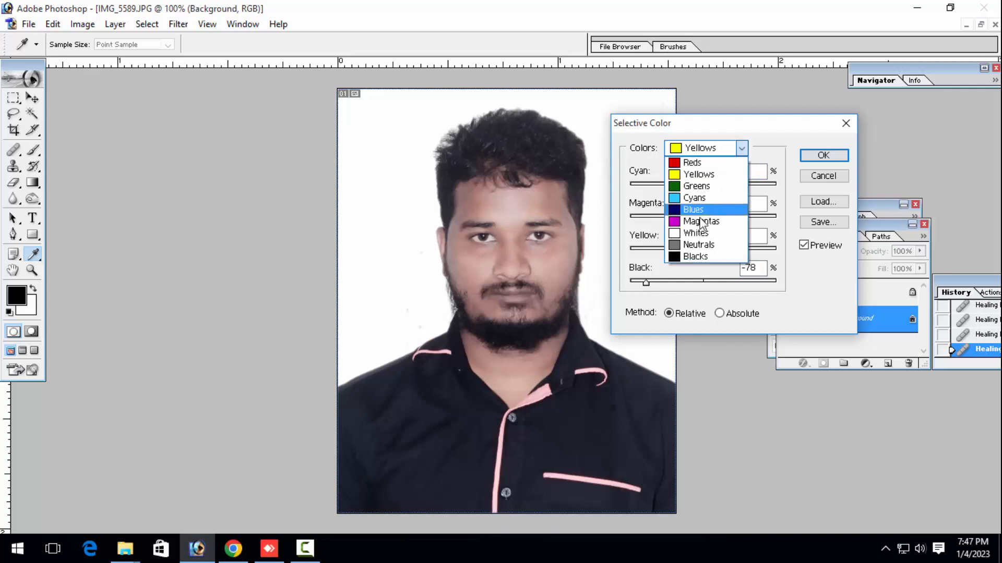
left_click(699, 256)
left_click_drag(709, 281, 711, 282)
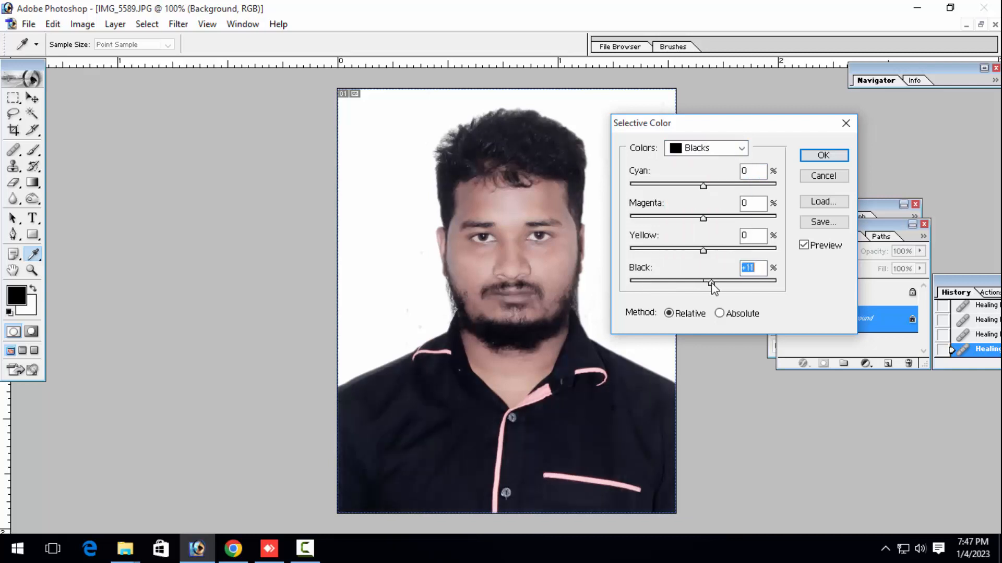
key("Return")
Step: Brighten Layer 1 with a Curves adjustment that lifts the RGB midtones
left_click(842, 292)
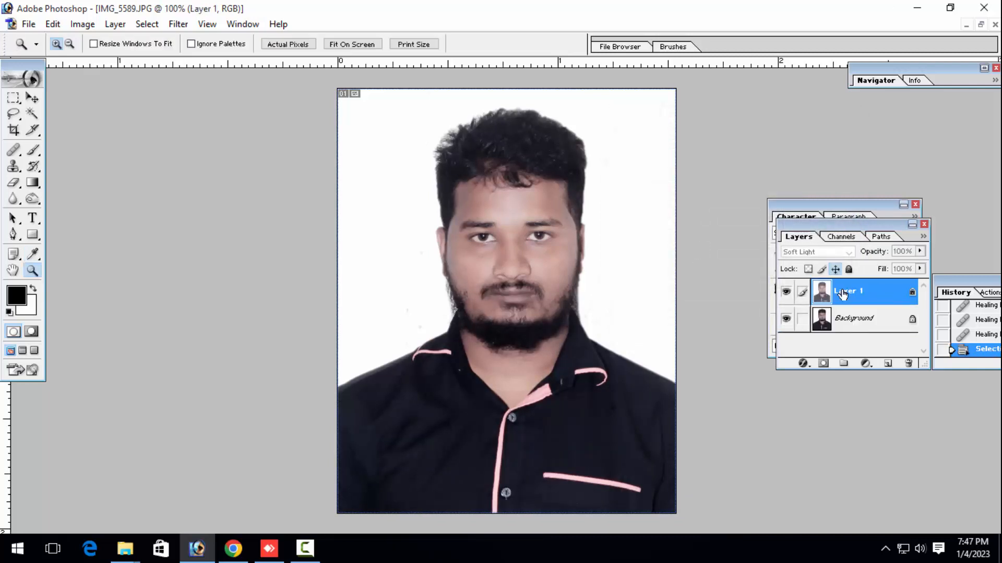
key("ctrl+m")
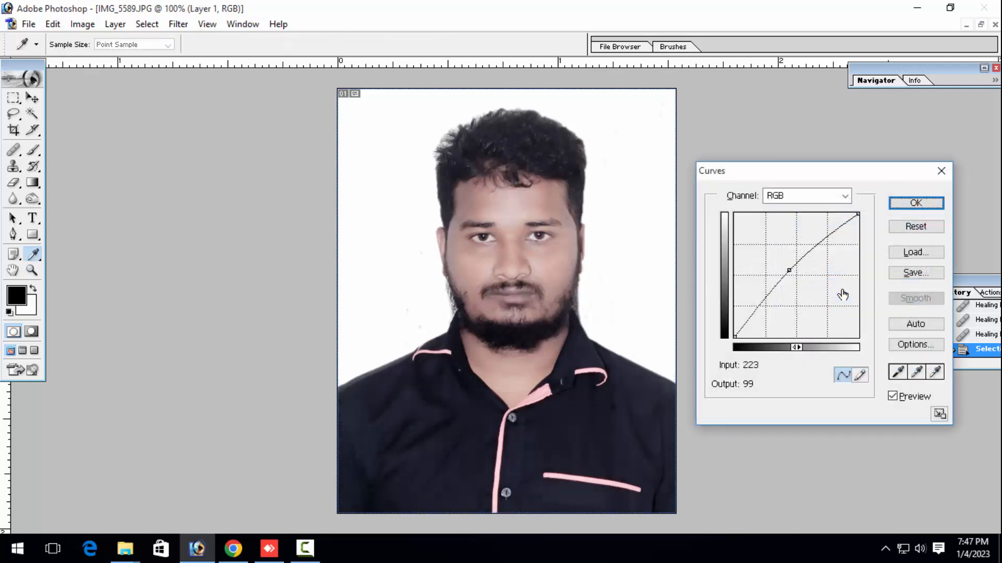
key("Return")
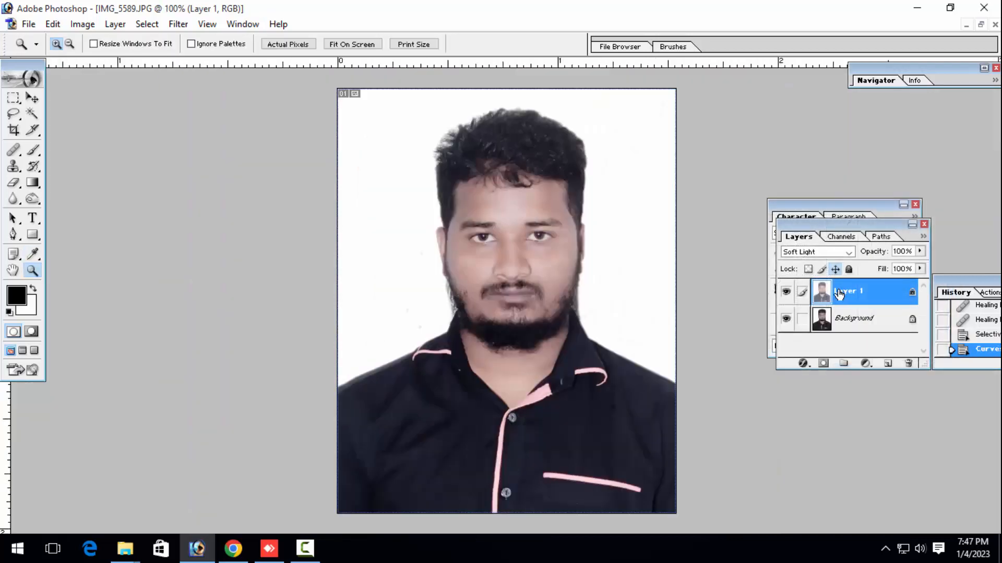
Step: Reduce noise on the Background layer with the PictureCode noise filter
left_click(836, 316)
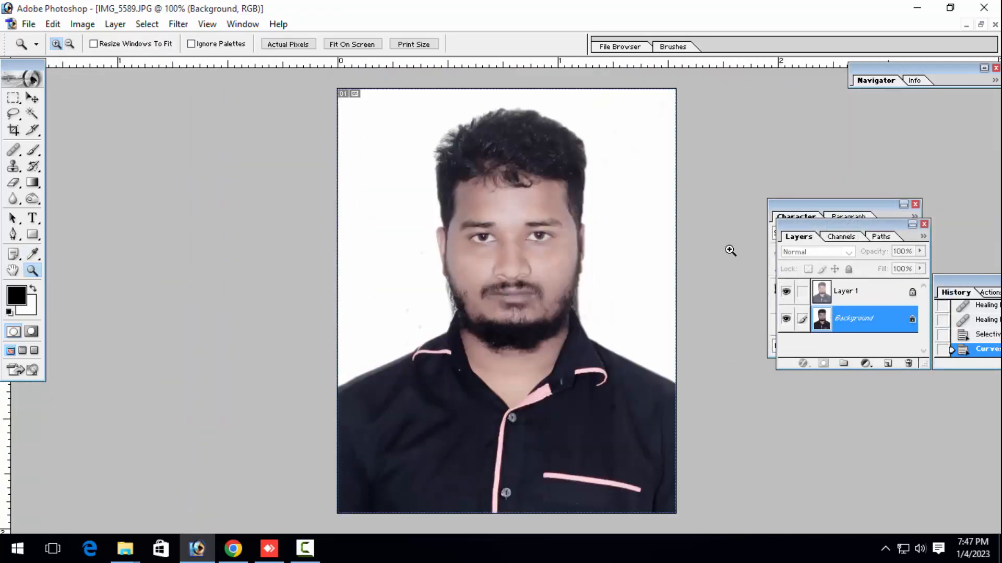
left_click(178, 24)
mouse_move(235, 459)
left_click(468, 462)
left_click(678, 512)
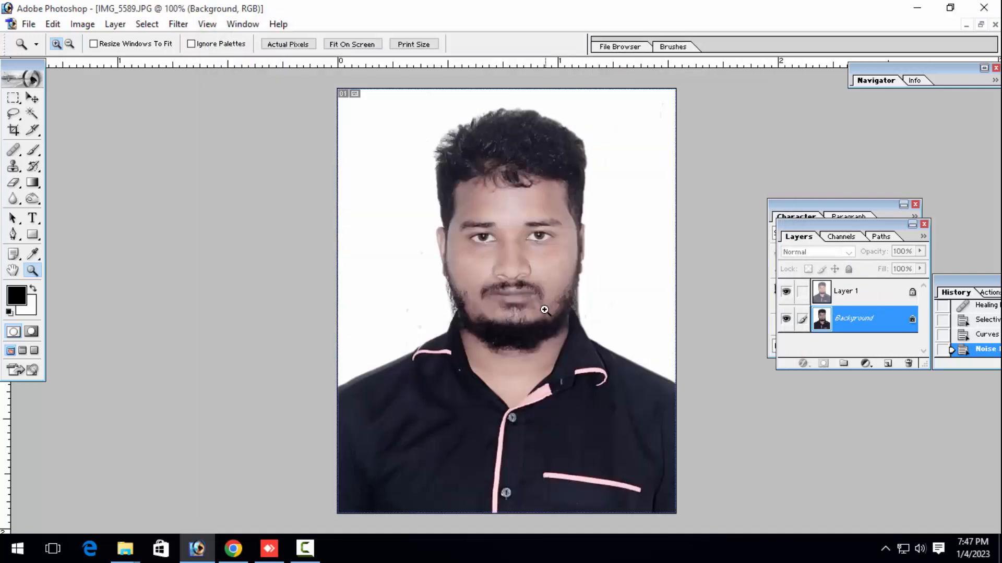
Step: Heal the stray beard hairs along the cheek's beard edge on the image's right side, using clean cheek skin as the source
left_click(543, 308)
left_click(543, 307)
left_click(575, 236)
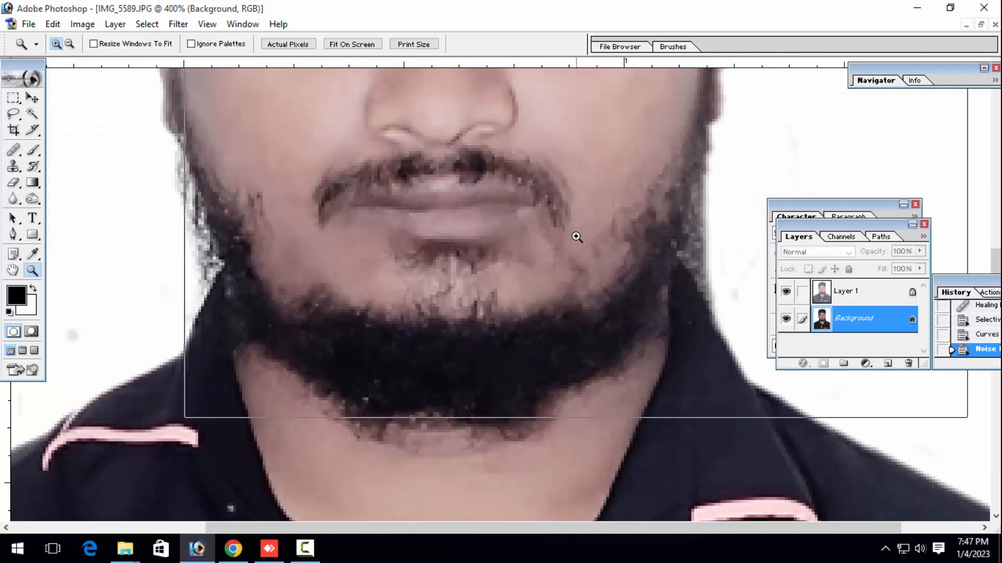
left_click_drag(577, 204, 537, 291)
key("j")
left_click(500, 276, "alt")
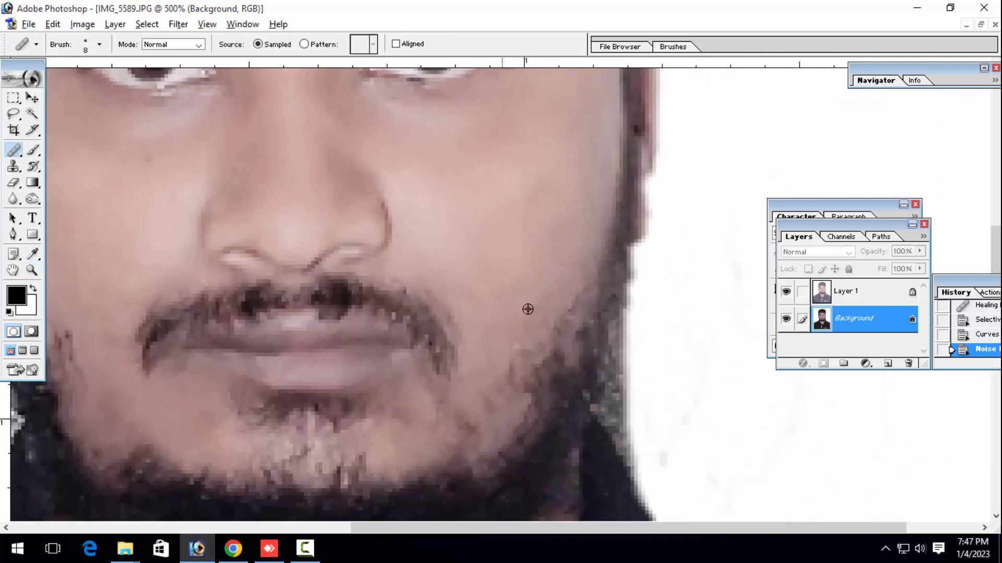
left_click(532, 312)
left_click(532, 319)
left_click(528, 329)
left_click(524, 349)
left_click(509, 365)
left_click(506, 371)
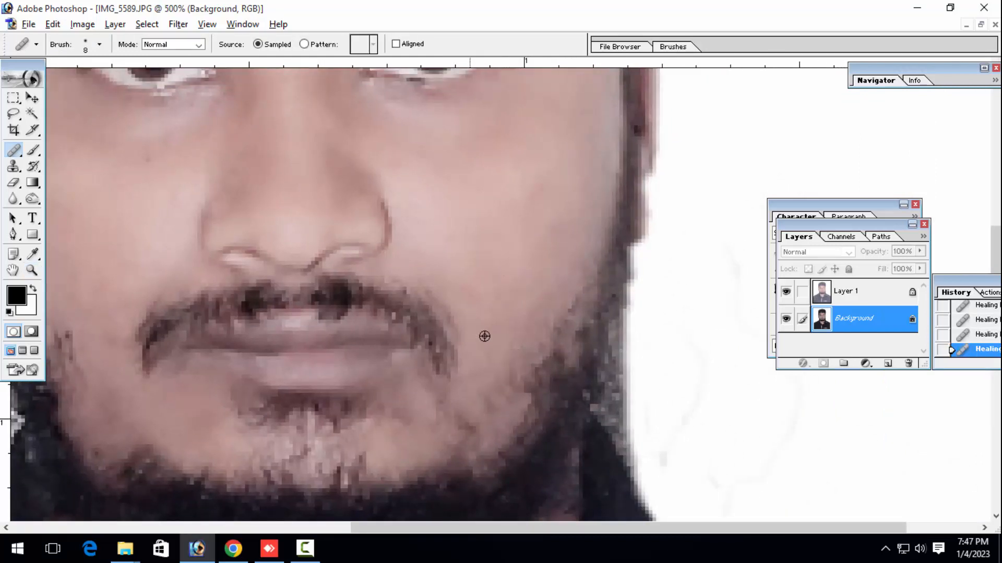
Step: Heal the stray hairs between mouth corner and jaw on the image's right side and on the opposite lower cheek on the Background layer
left_click(474, 322, "alt")
left_click(493, 397)
left_click(493, 407)
left_click(493, 399)
left_click_drag(120, 397, 291, 385)
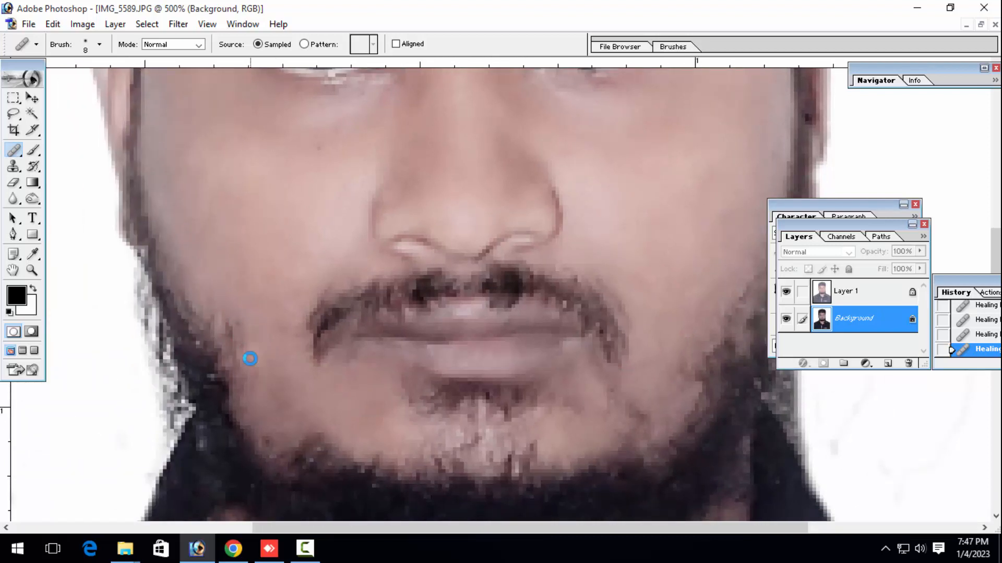
left_click(232, 326)
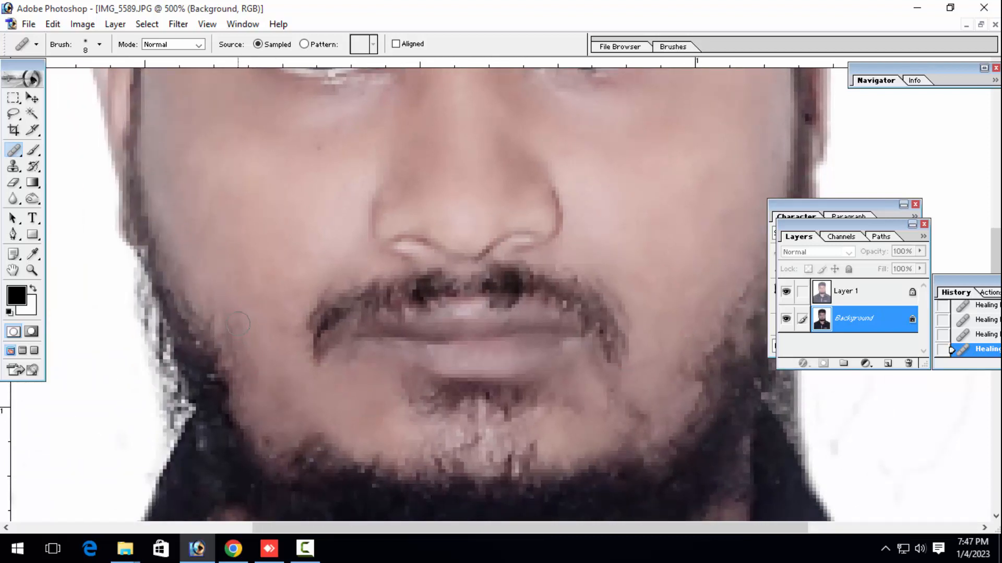
left_click_drag(338, 324, 218, 301)
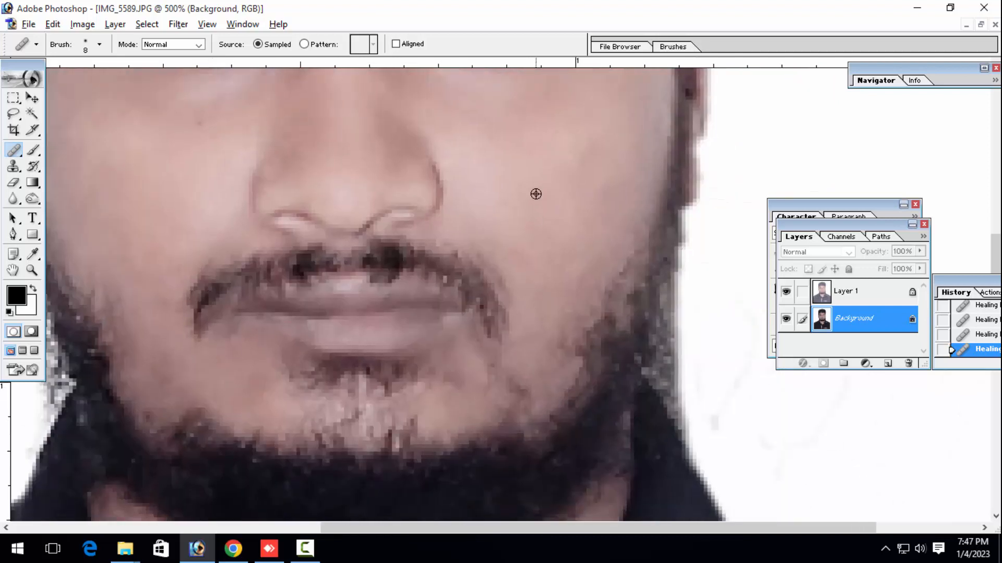
key("alt+bracketright")
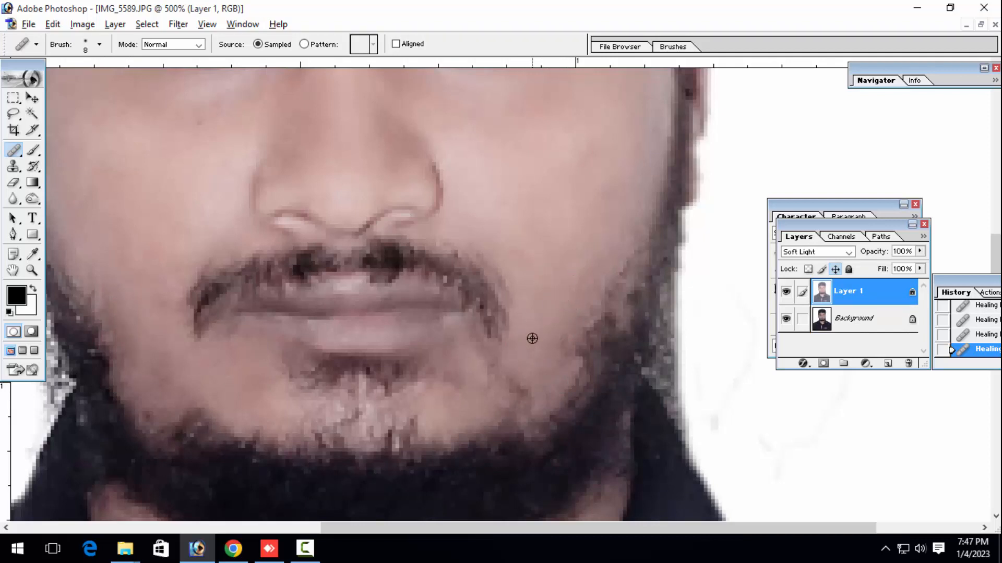
left_click(824, 320)
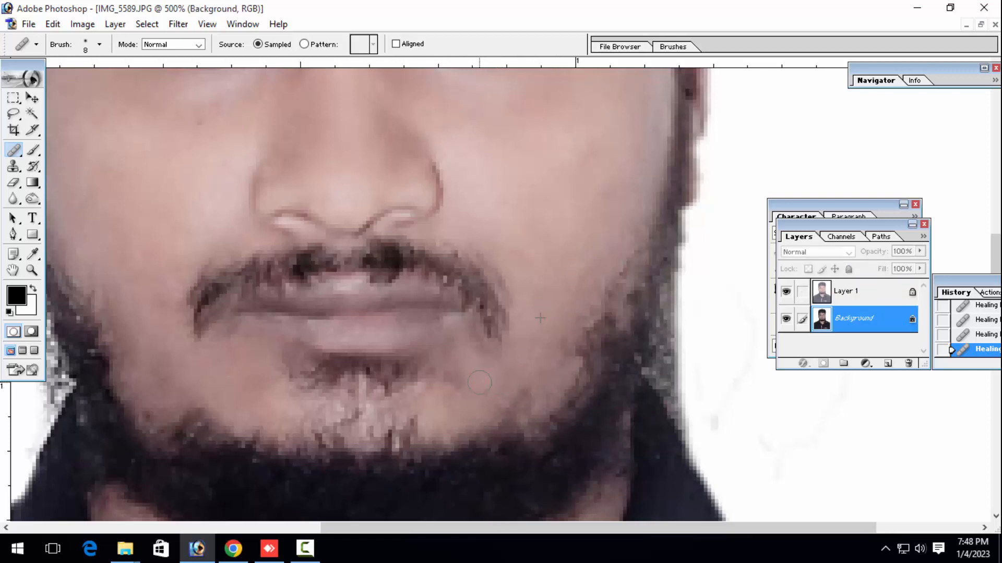
scroll(213, 351, "left", 2)
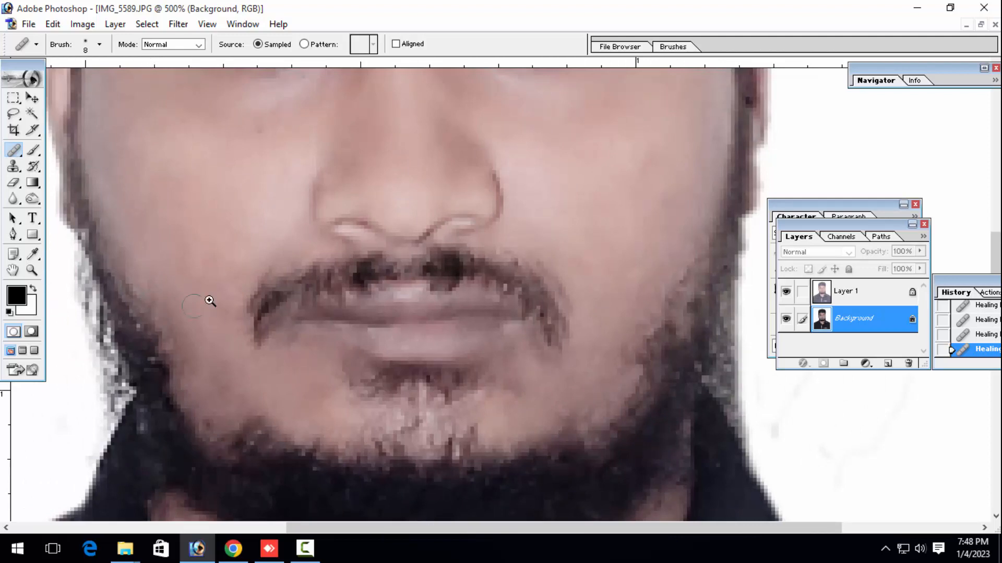
Step: Brighten the Background layer's highlights with Levels by slightly lowering the white input level
key("z")
left_click(230, 287, "alt")
left_click(230, 286, "alt")
left_click(230, 286, "alt")
left_click(403, 254, "alt")
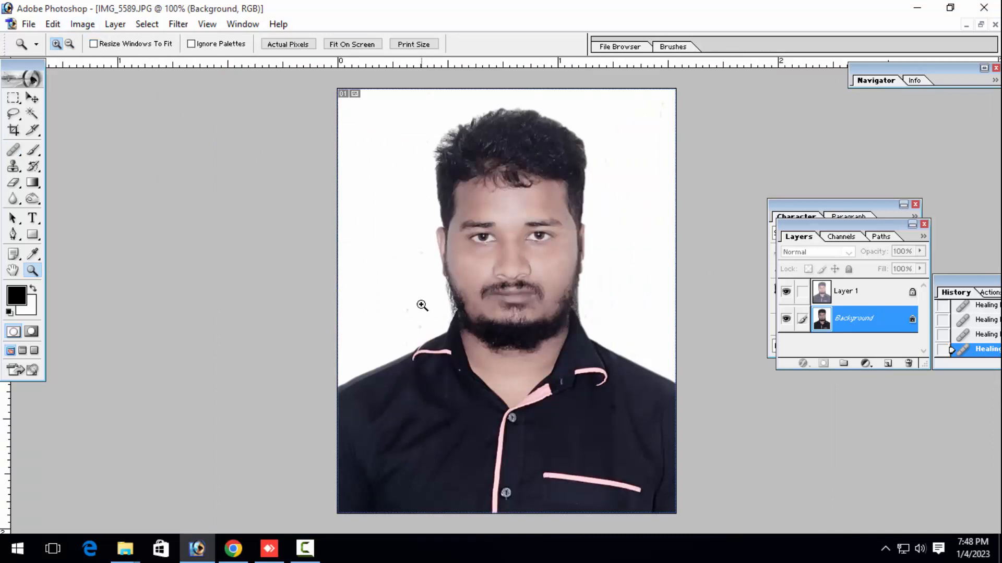
key("ctrl+l")
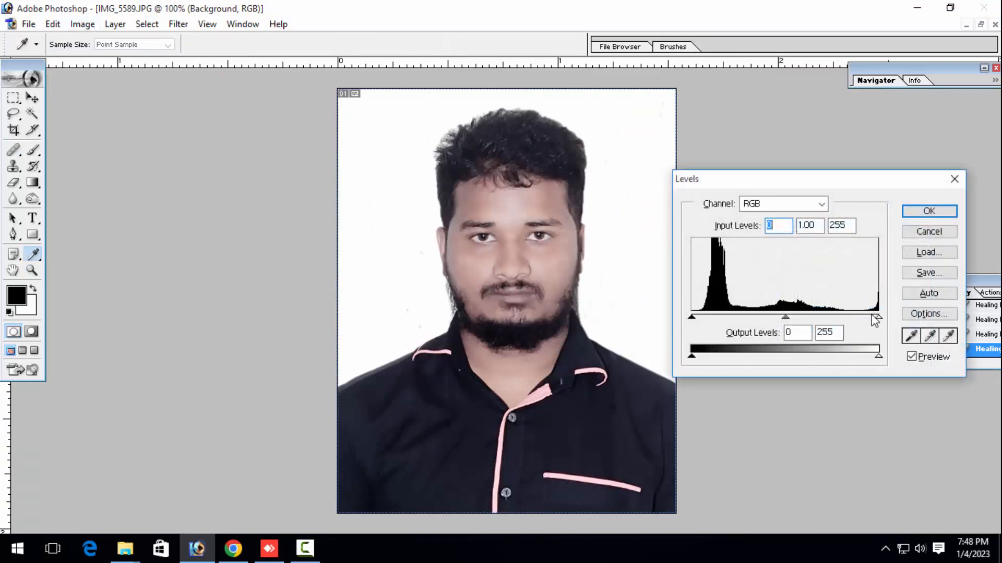
left_click_drag(878, 321, 868, 321)
key("Return")
Step: Check the retouched face up close and flatten the image into a single Background layer
key("z")
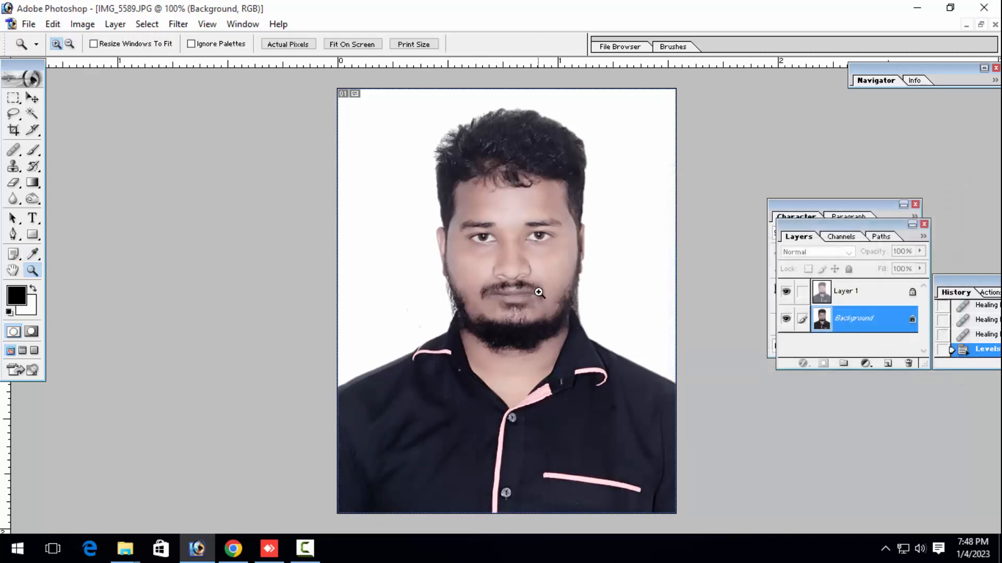
left_click(539, 291)
left_click(539, 290)
left_click_drag(522, 333, 555, 332)
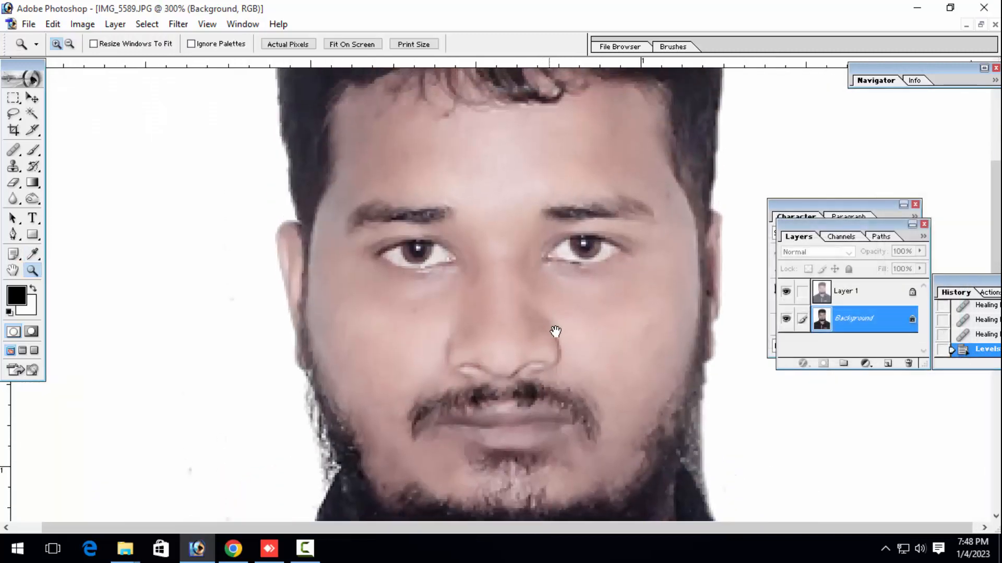
left_click(597, 320, "alt")
left_click(526, 332, "alt")
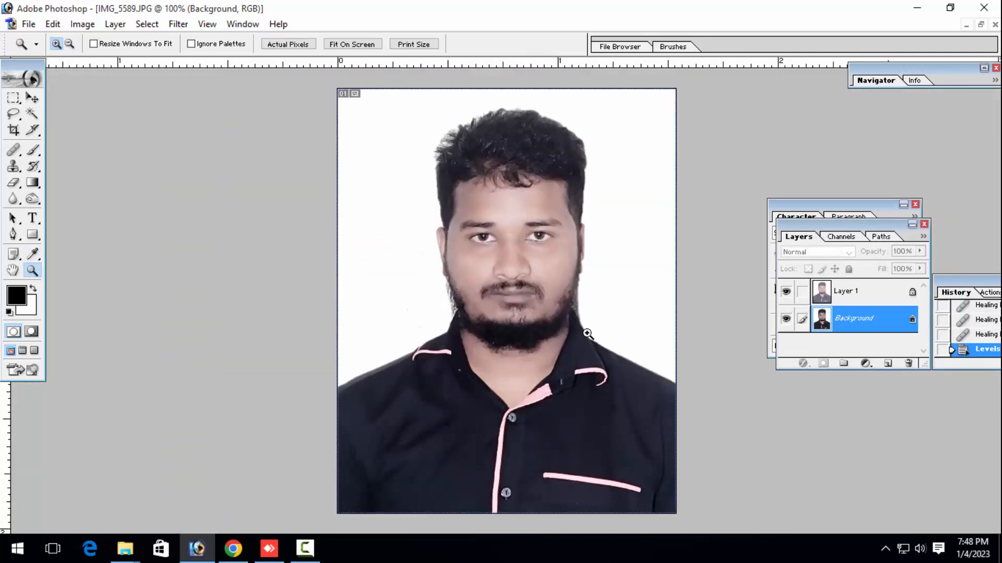
left_click(923, 237)
left_click(899, 480)
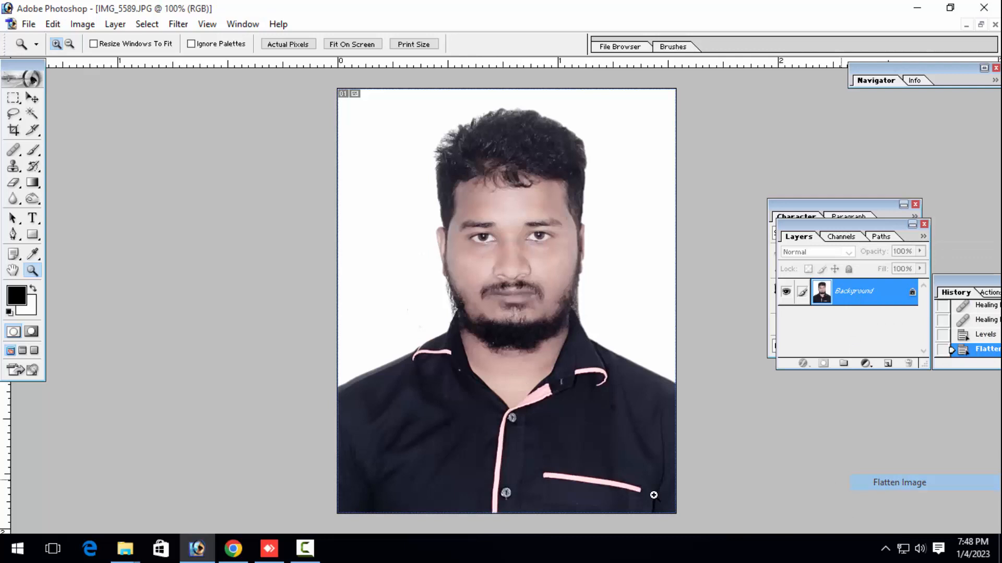
left_click(306, 549)
left_click(551, 336)
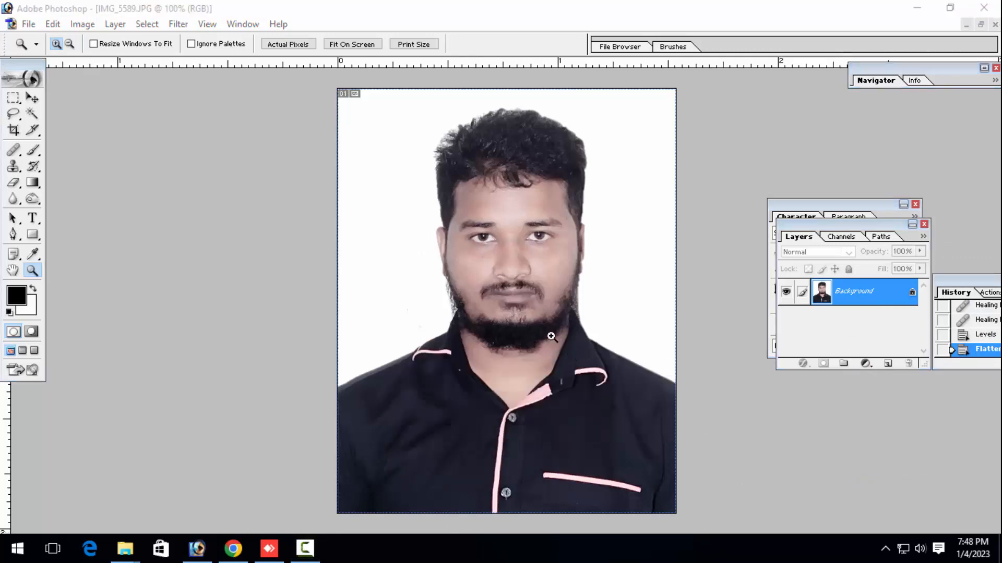
left_click(551, 336, "alt")
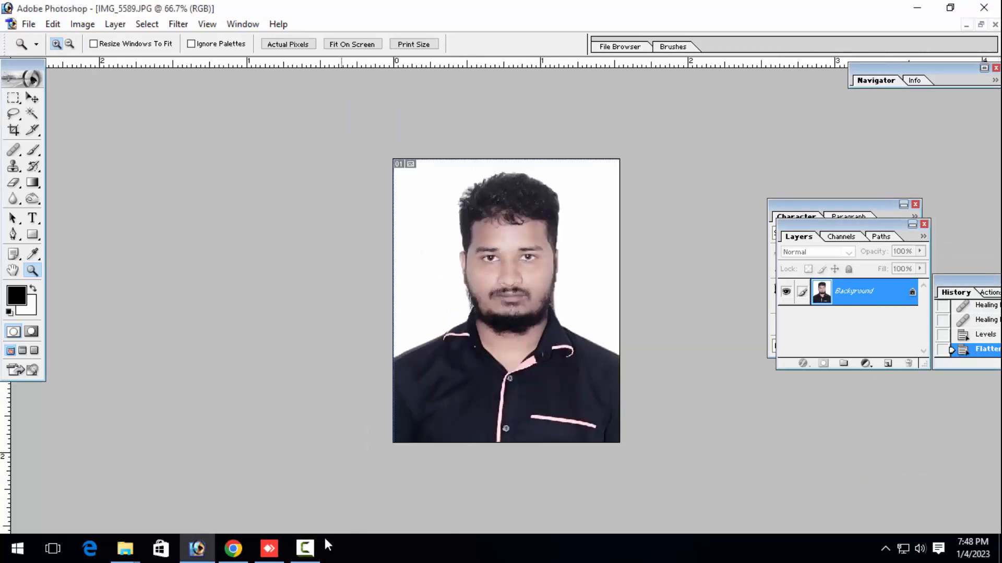
Step: Outline the stray beard fringe beside the jaw on the image's right side with a closed Pen path and convert it to a selection
left_click(575, 277)
left_click(578, 277)
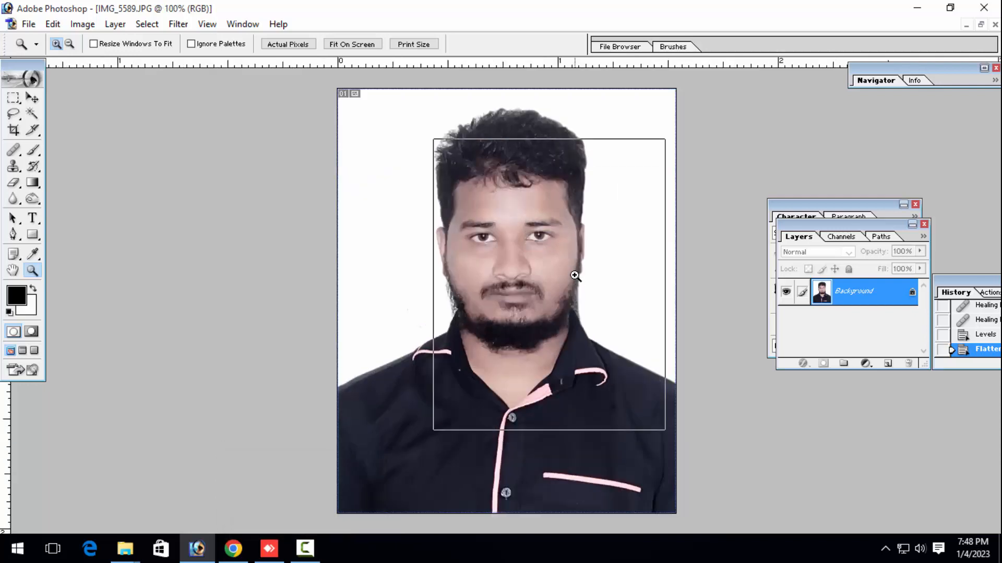
left_click(579, 279)
left_click_drag(587, 300, 428, 211)
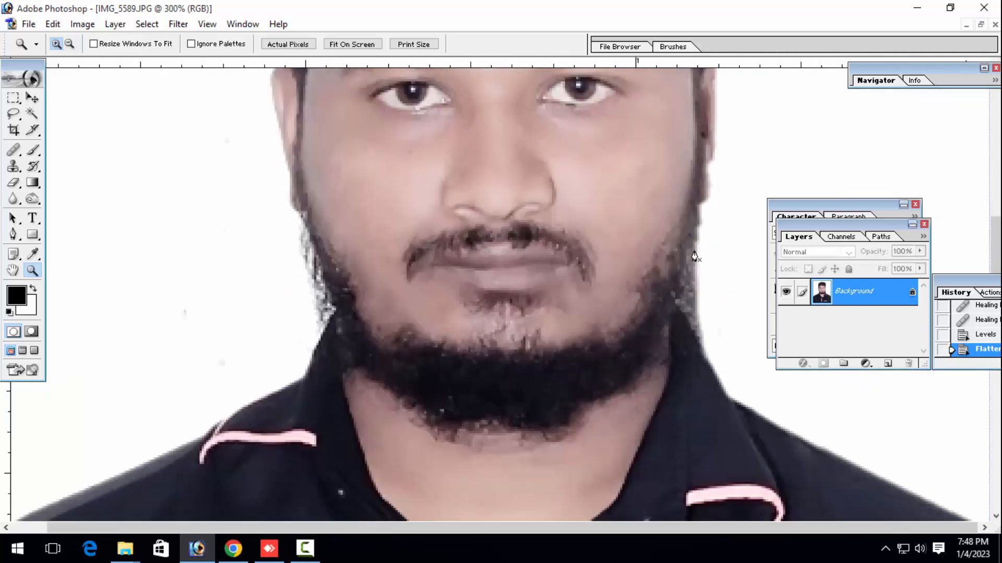
key("p")
left_click(698, 239)
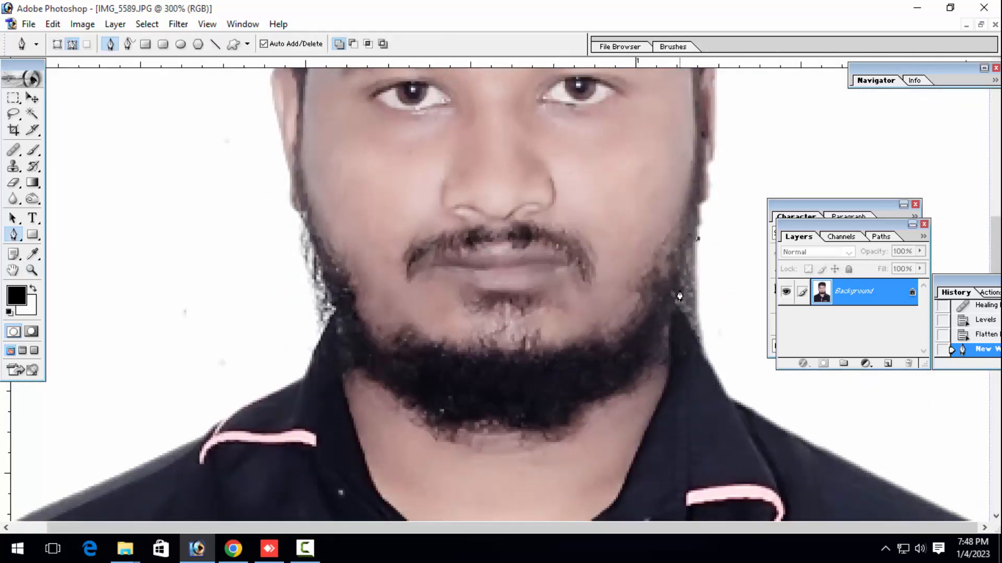
left_click(676, 302)
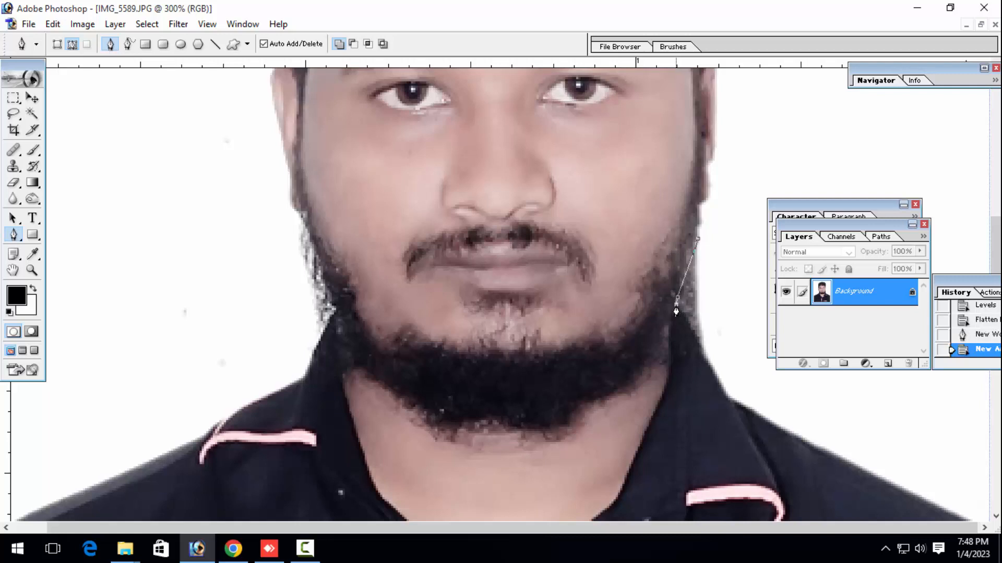
left_click(691, 328)
left_click(698, 342)
left_click_drag(731, 308, 732, 296)
left_click_drag(734, 254, 727, 223)
left_click_drag(720, 218, 705, 220)
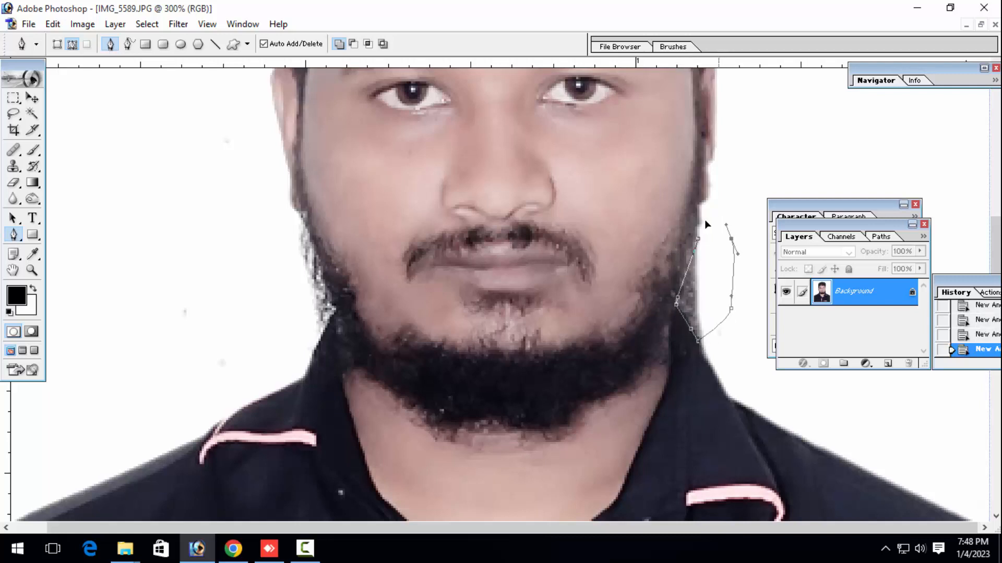
left_click(698, 241)
left_click(698, 240)
key("ctrl+Return")
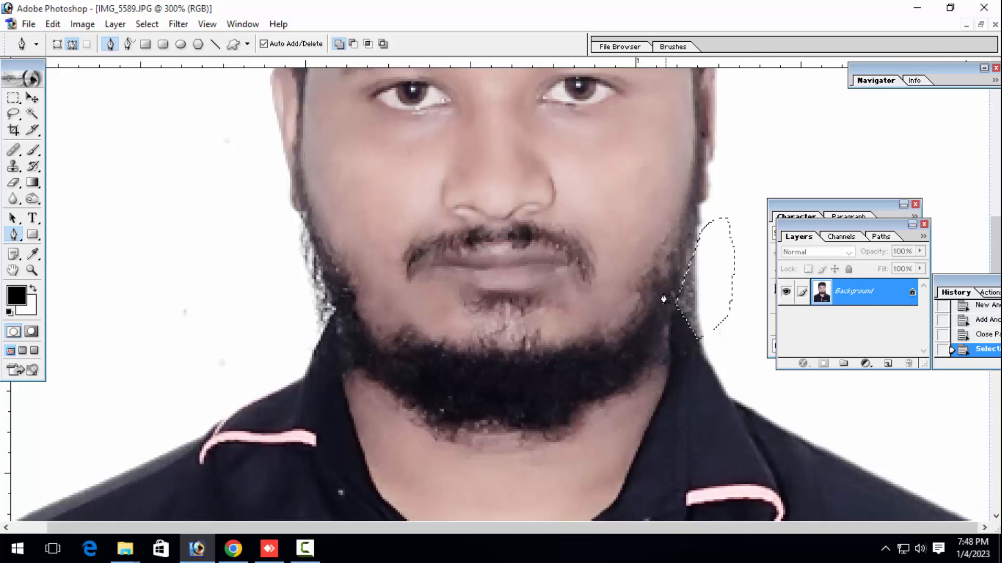
Step: Feather the selection beside the jaw, clear it to the white background and deselect
key("ctrl+alt+d")
key("Return")
key("Delete")
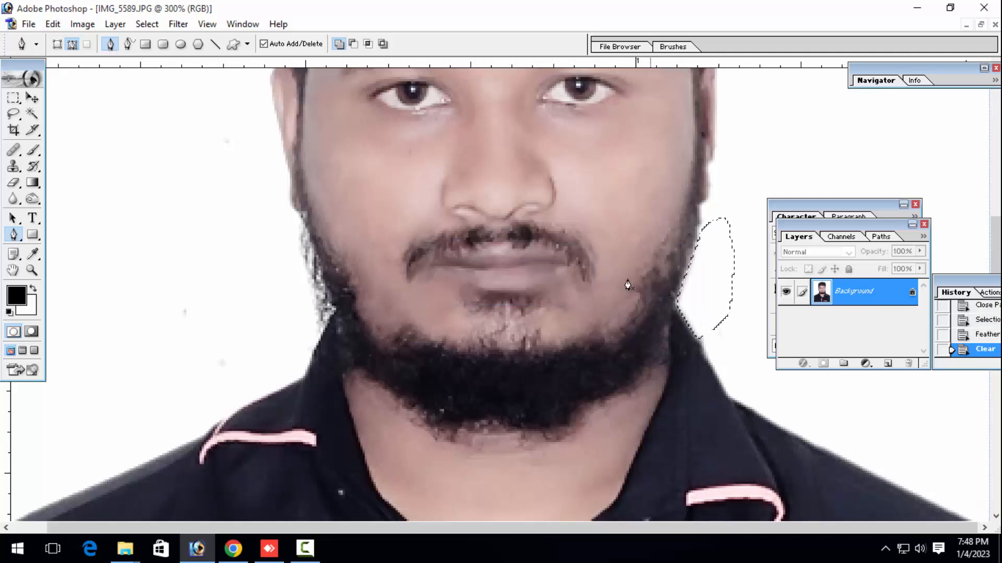
key("ctrl+d")
key("z")
left_click(364, 329, "alt")
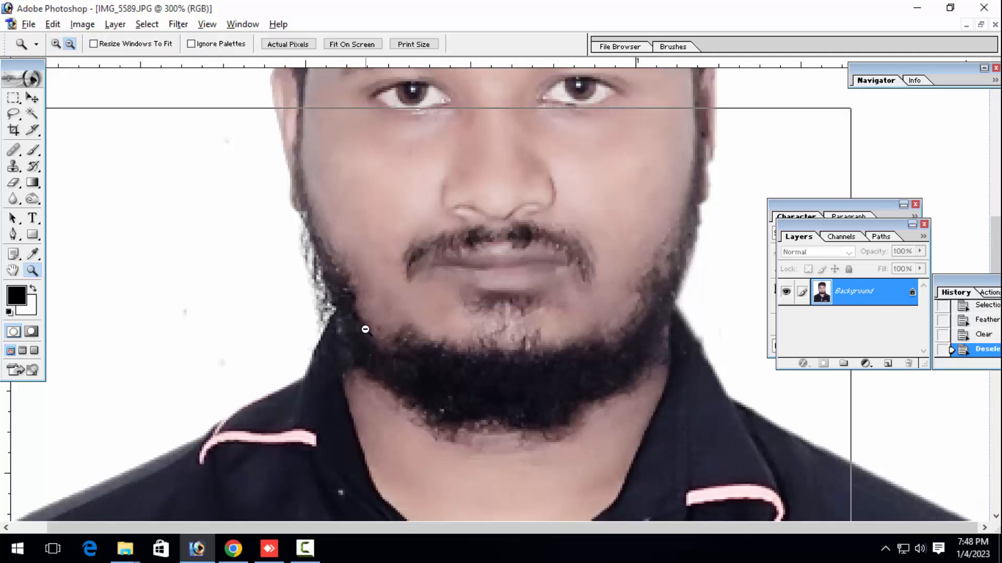
left_click(364, 328, "alt")
left_click(366, 330, "alt")
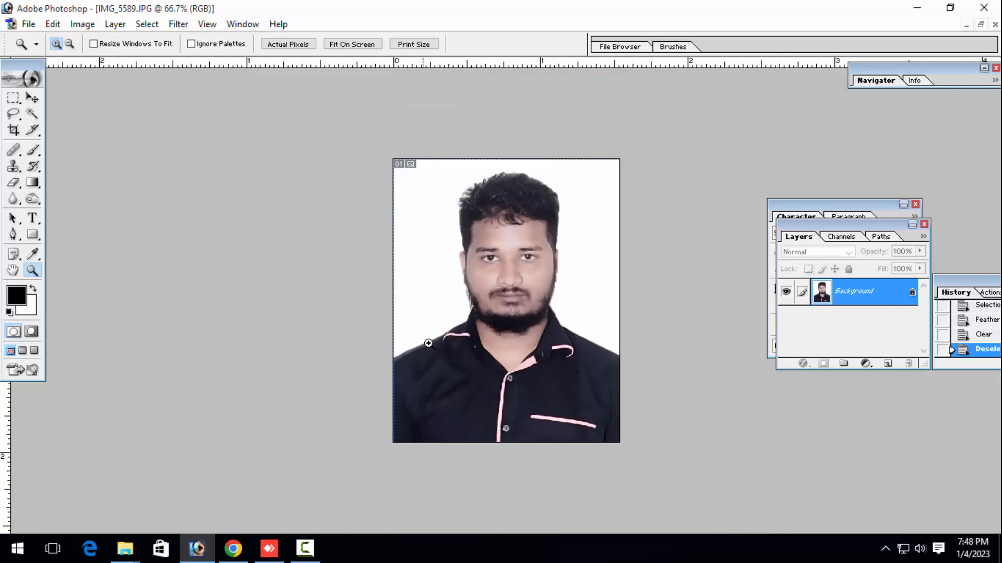